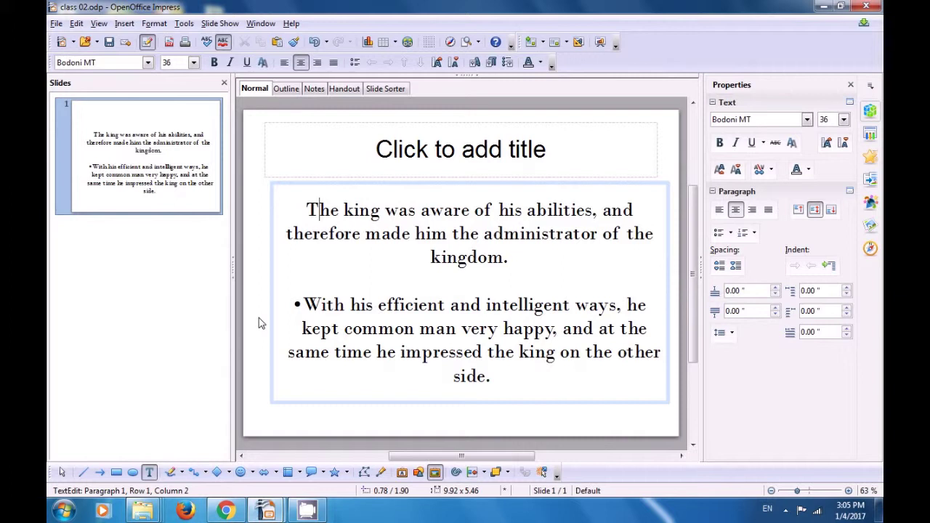
- Change the first paragraph about the king to the Edwardian Script ITC font
left_click(297, 212)
left_click_drag(297, 212, 530, 261)
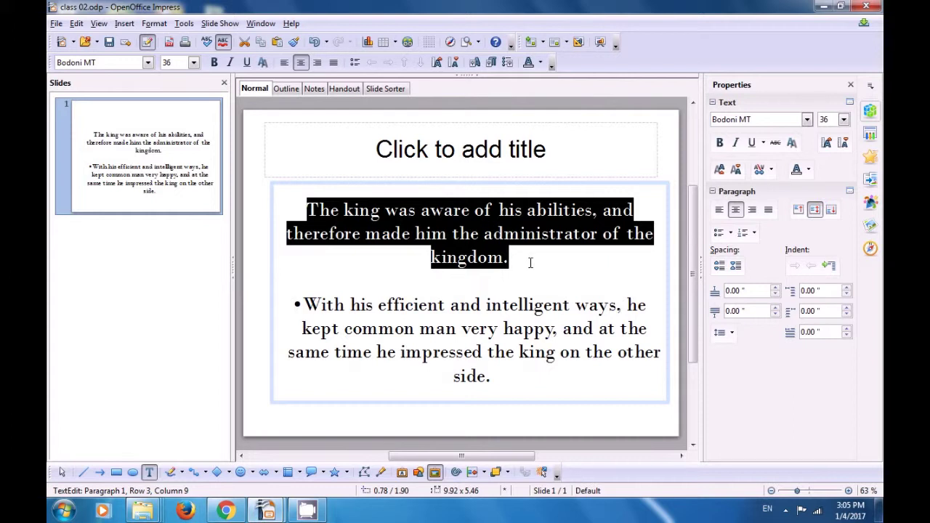
left_click(148, 63)
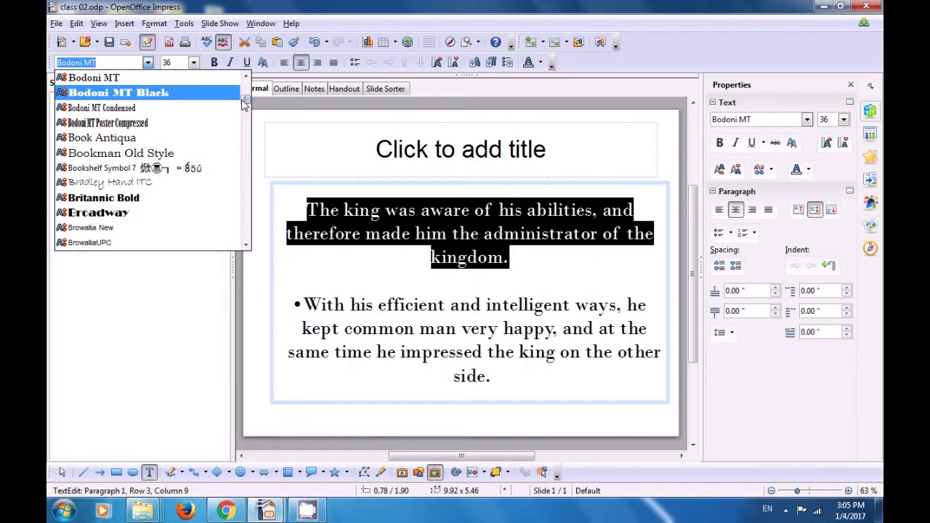
left_click_drag(245, 104, 241, 133)
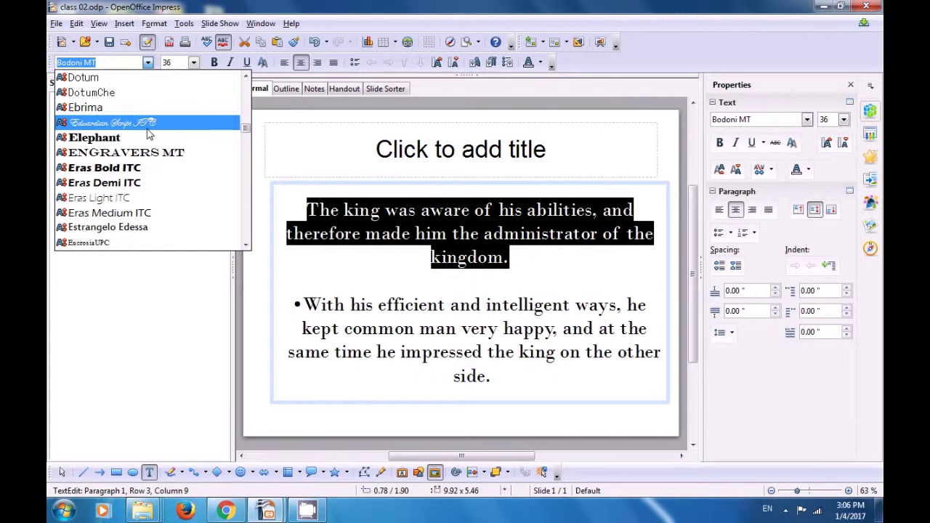
left_click(147, 128)
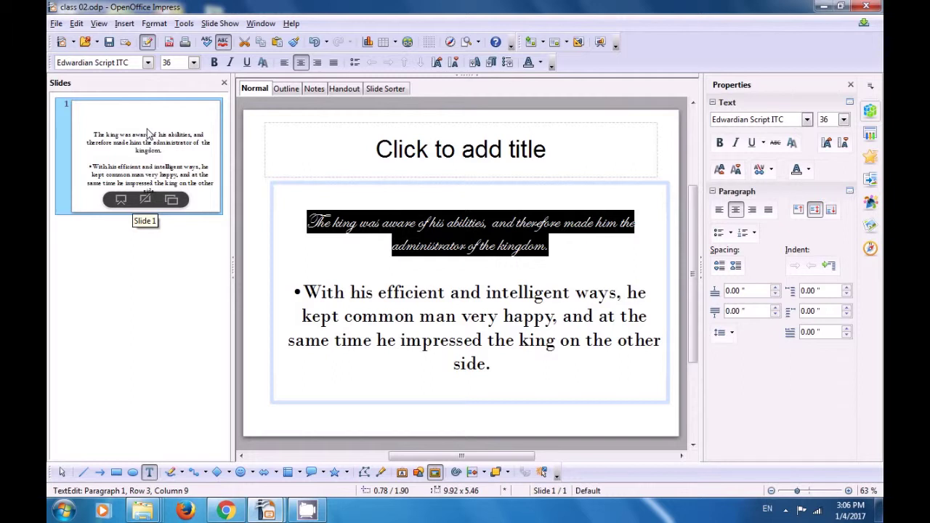
- Resize both paragraphs to 44 pt, then reduce them to 32 pt
left_click(308, 220)
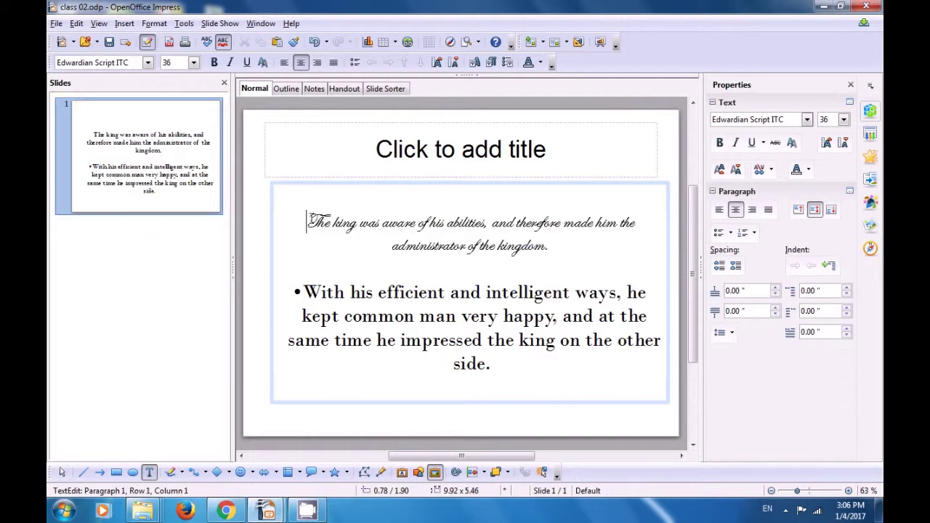
left_click_drag(308, 220, 528, 367)
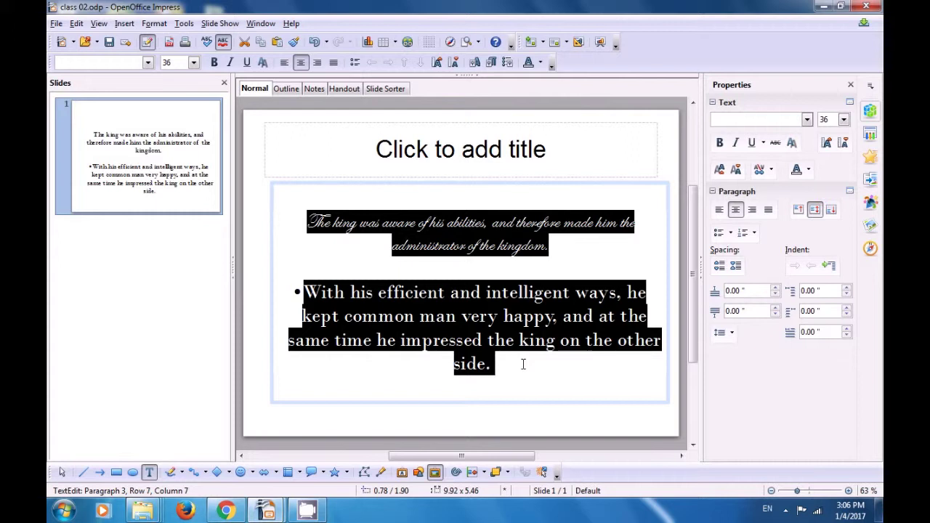
left_click(193, 62)
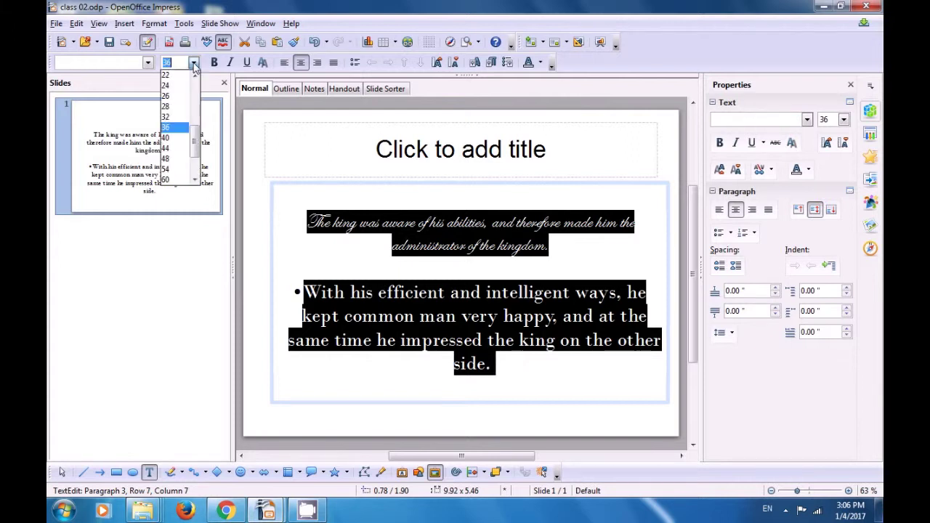
left_click(176, 149)
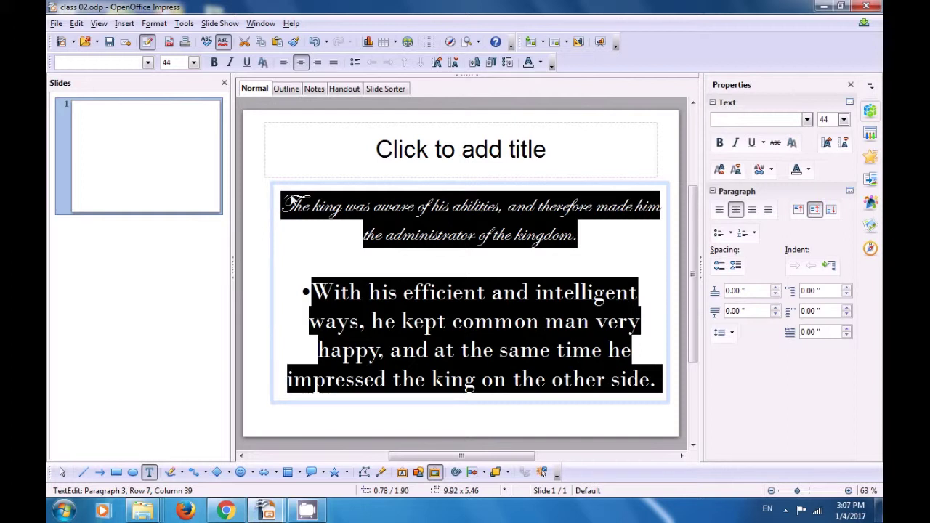
left_click(193, 64)
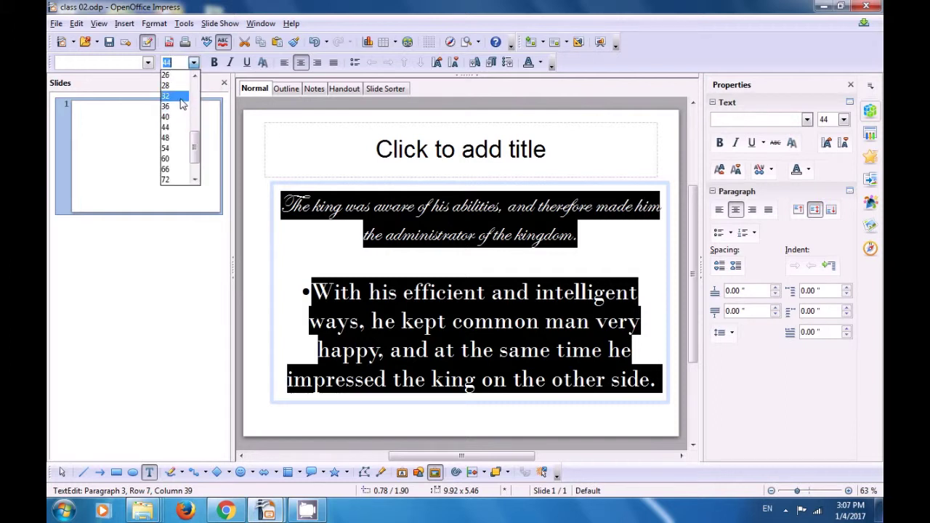
left_click(182, 104)
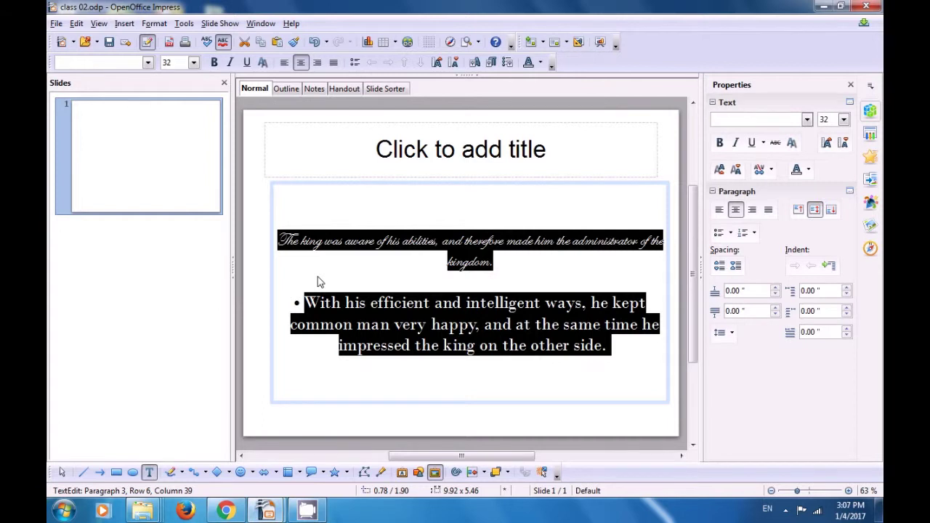
left_click(318, 282)
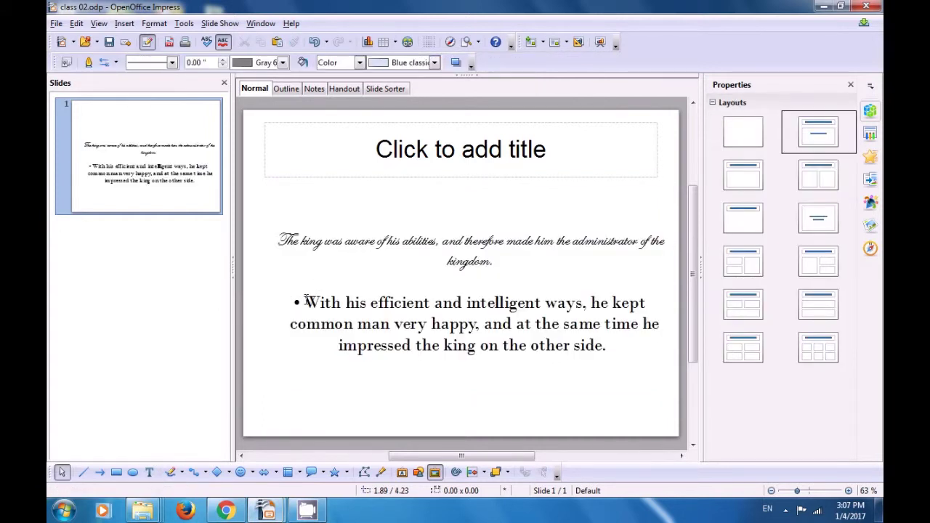
- Make the bulleted Bodoni MT paragraph starting with 'With' bold
left_click(306, 300)
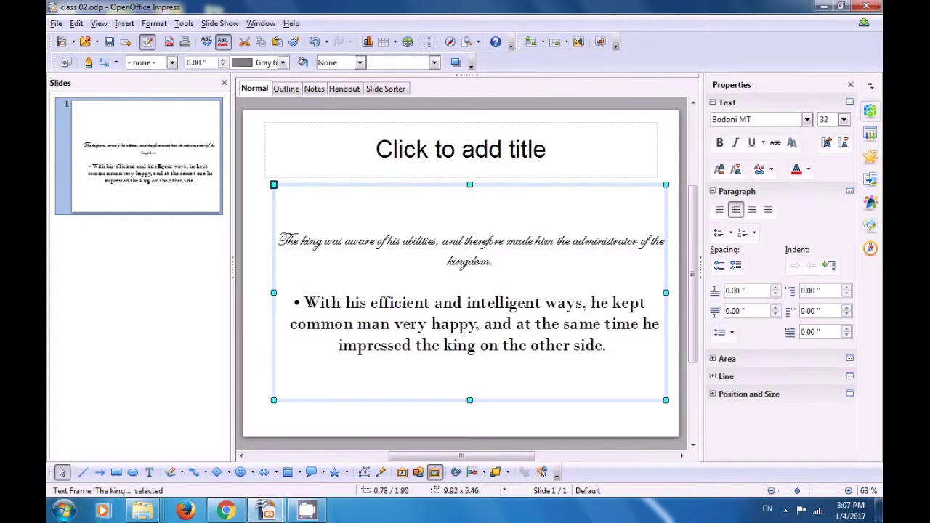
left_click(306, 301)
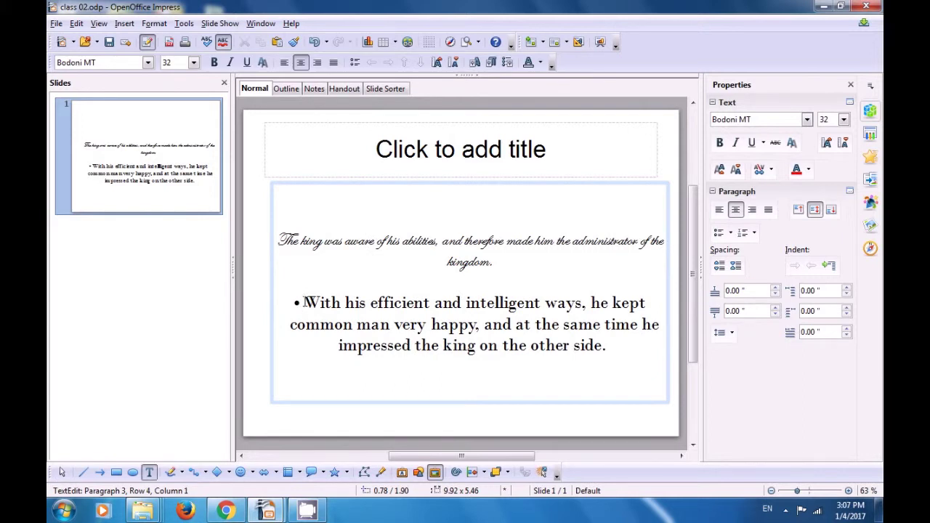
left_click_drag(305, 302, 631, 360)
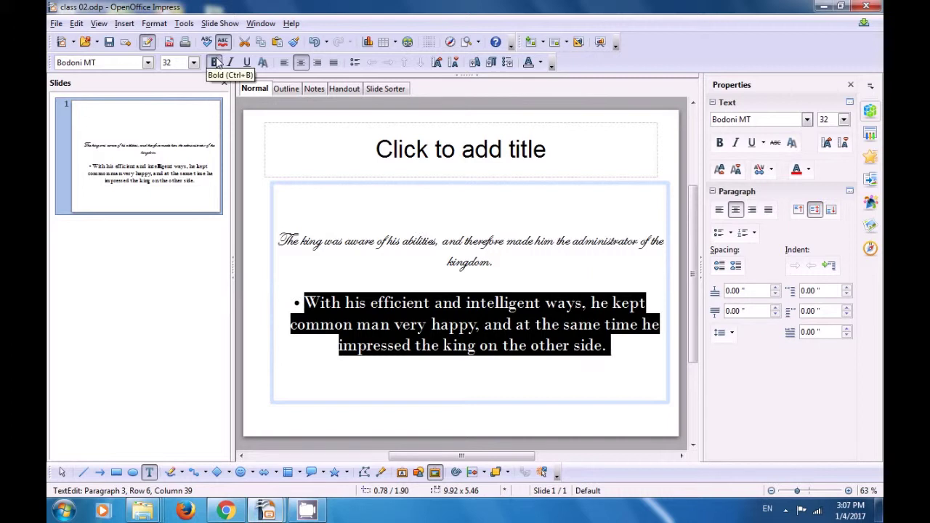
left_click(215, 63)
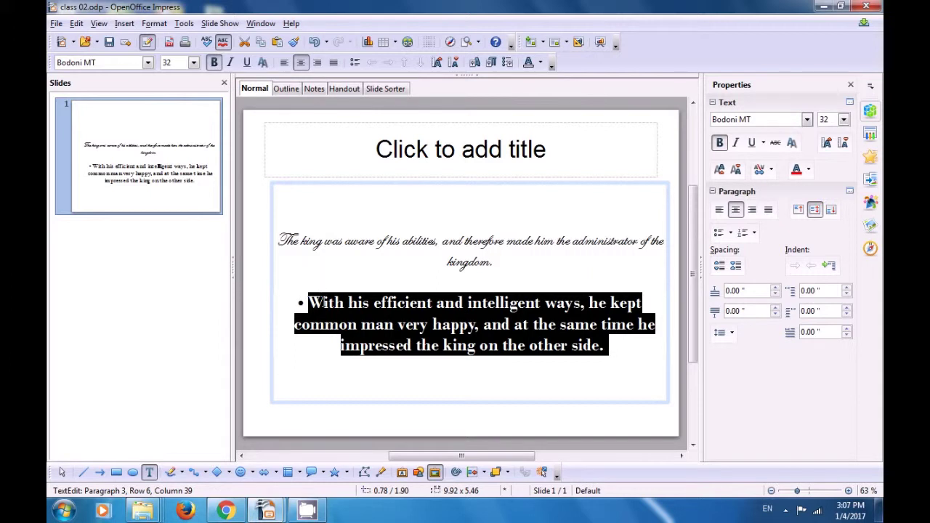
left_click(321, 303)
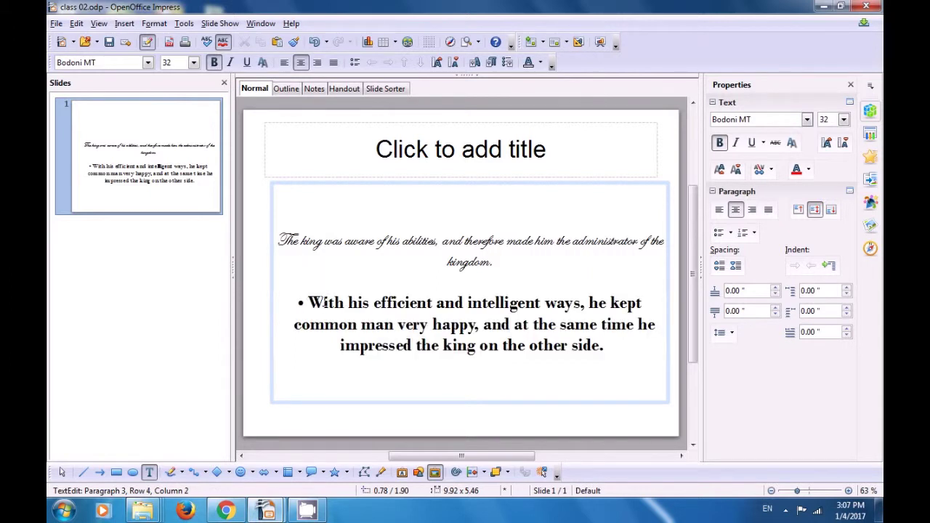
- Underline the Edwardian Script first paragraph
left_click_drag(282, 242, 436, 243)
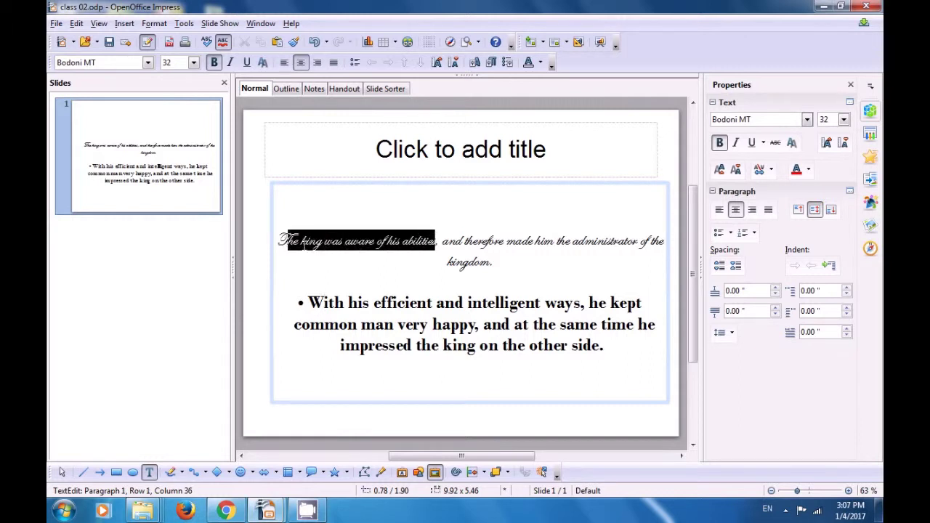
left_click_drag(282, 242, 527, 257)
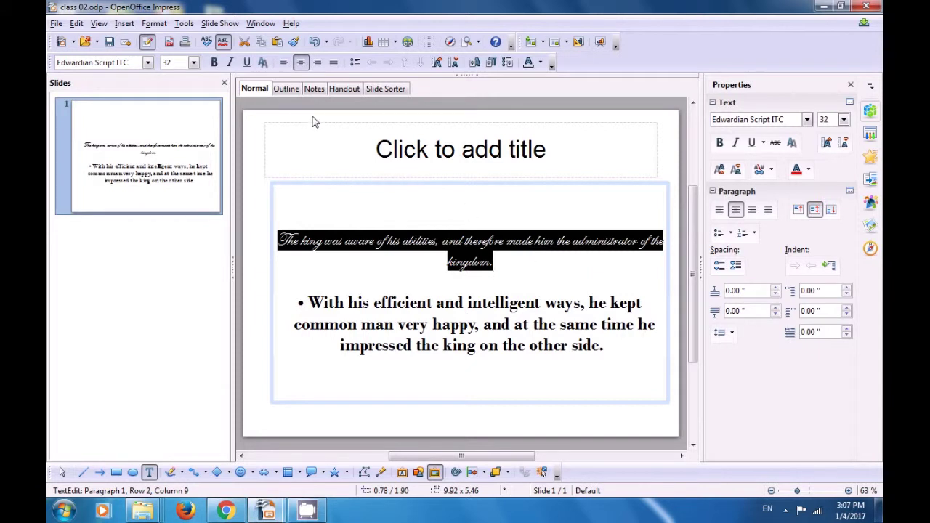
left_click(247, 64)
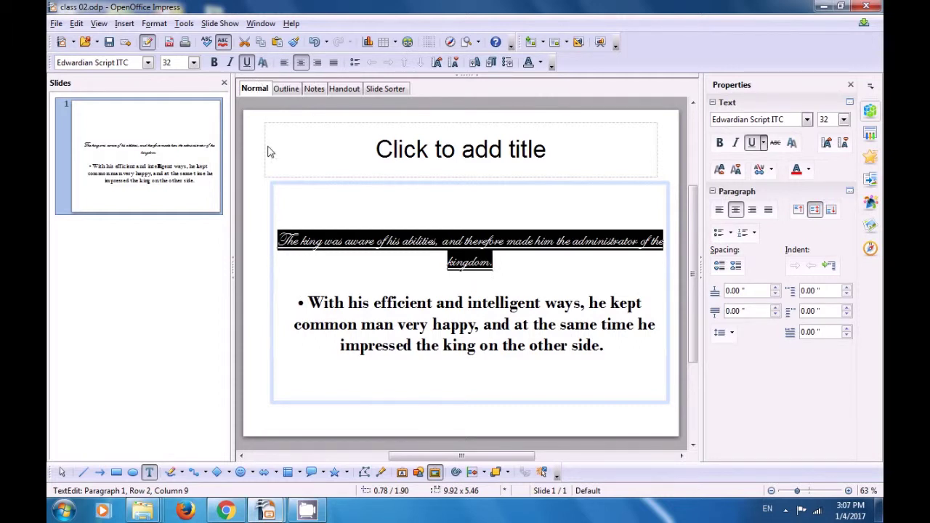
left_click(341, 301)
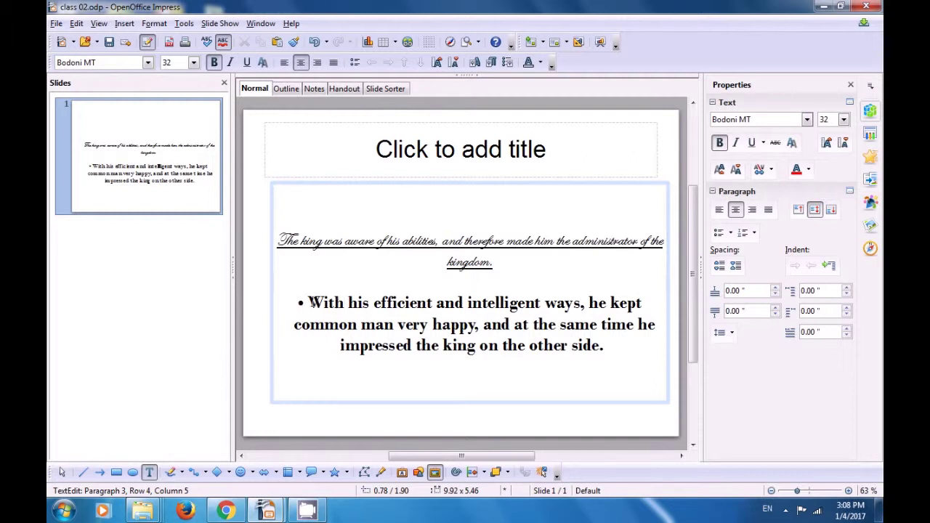
left_click(309, 302)
- Color the first two lines of the bold bulleted paragraph Chart 11 red
left_click_drag(308, 303, 652, 317)
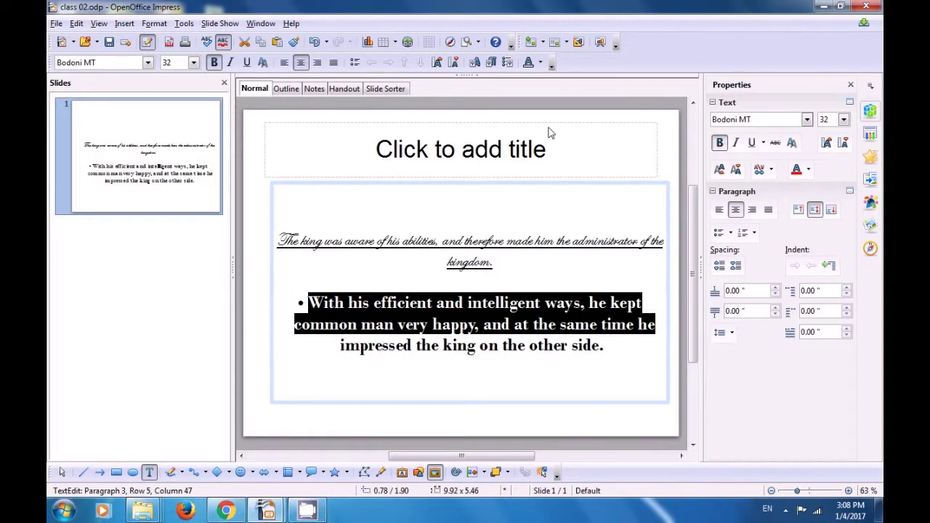
left_click(541, 64)
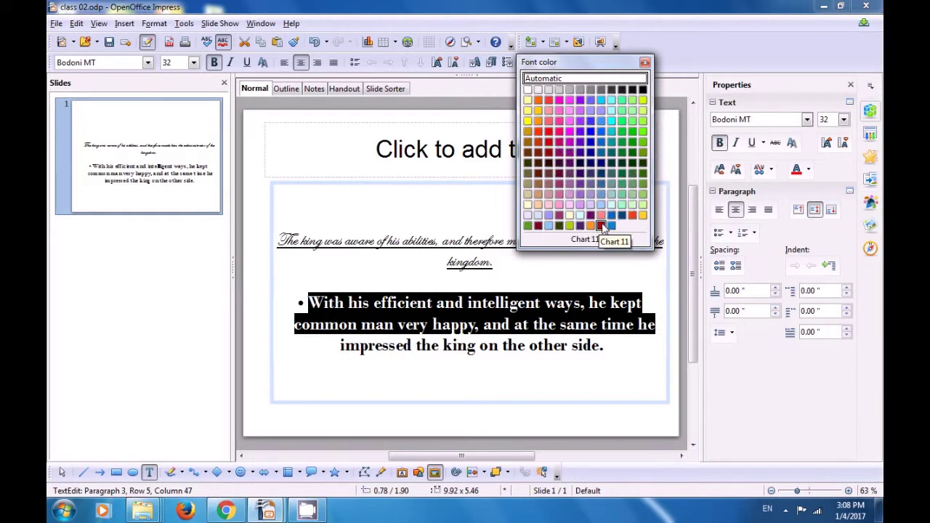
left_click(602, 227)
left_click(570, 242)
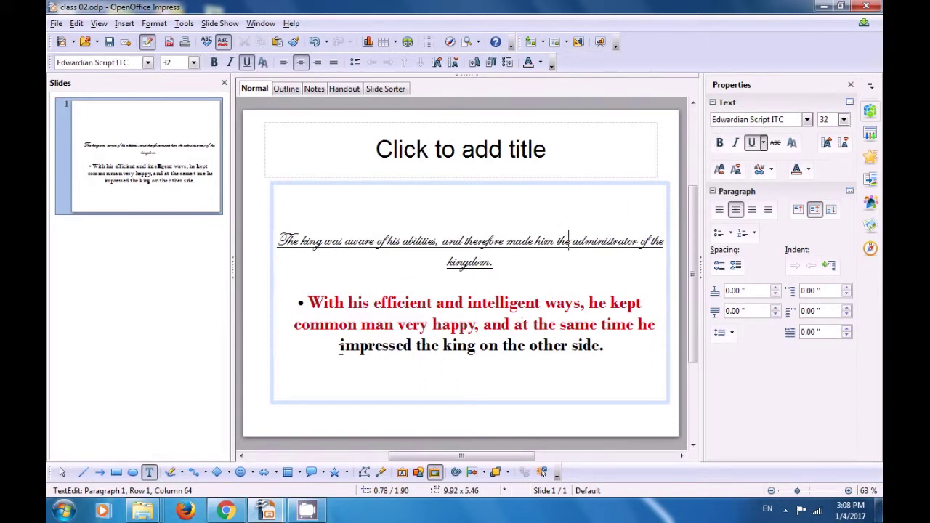
left_click_drag(341, 351, 616, 342)
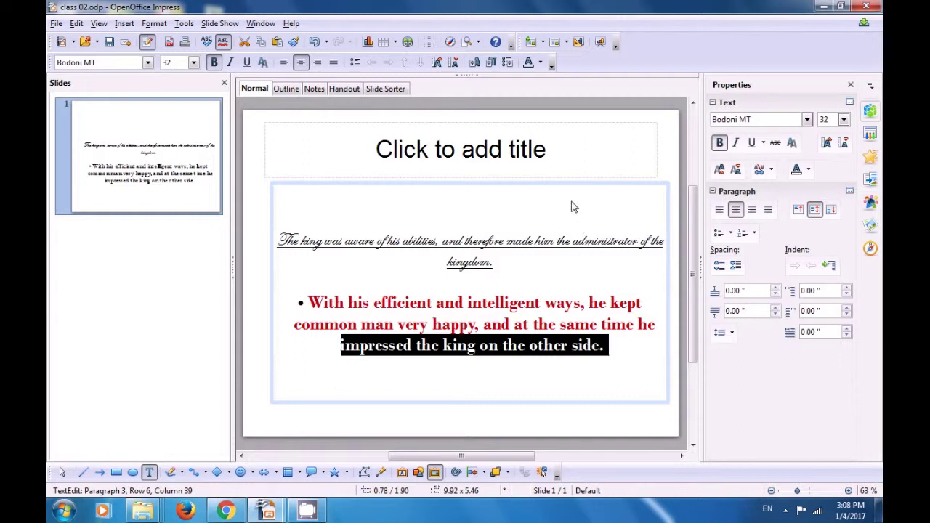
- Color the bulleted paragraph's last line Red and add a bullet to the first paragraph
left_click(542, 66)
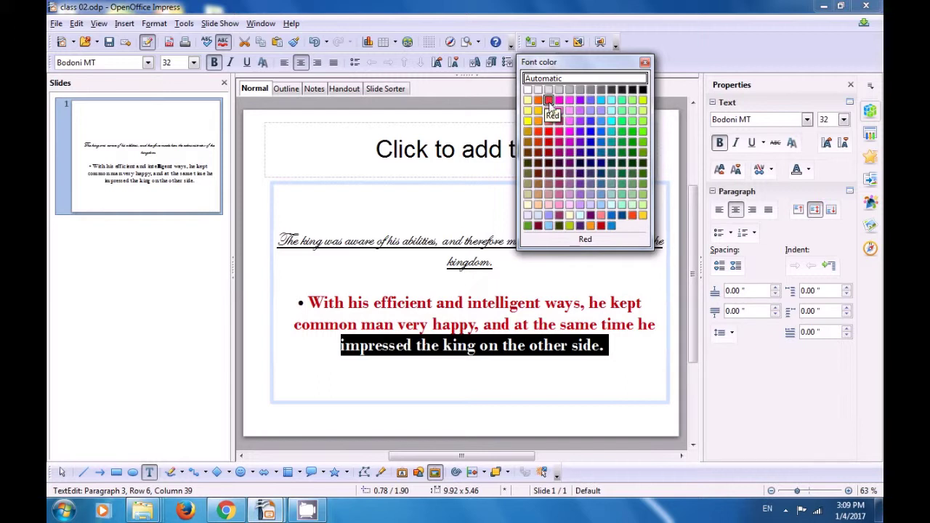
left_click(549, 103)
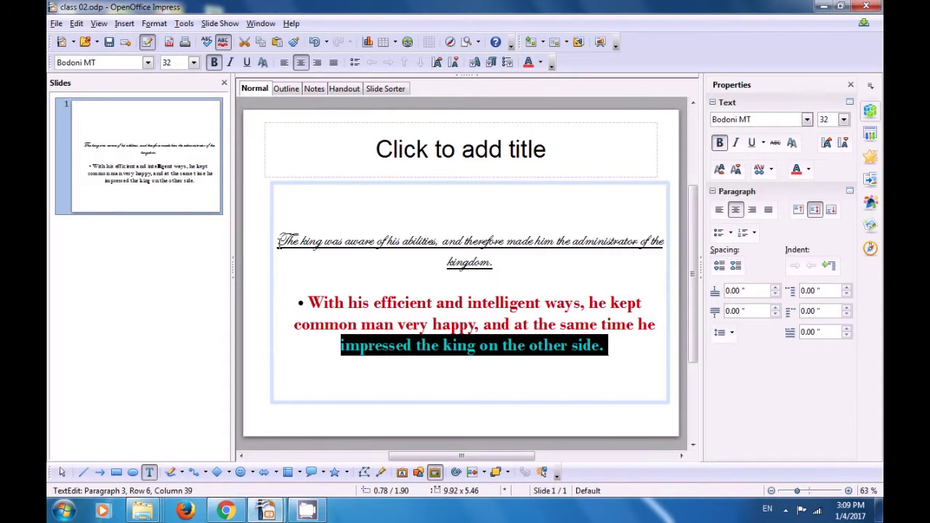
left_click(279, 242)
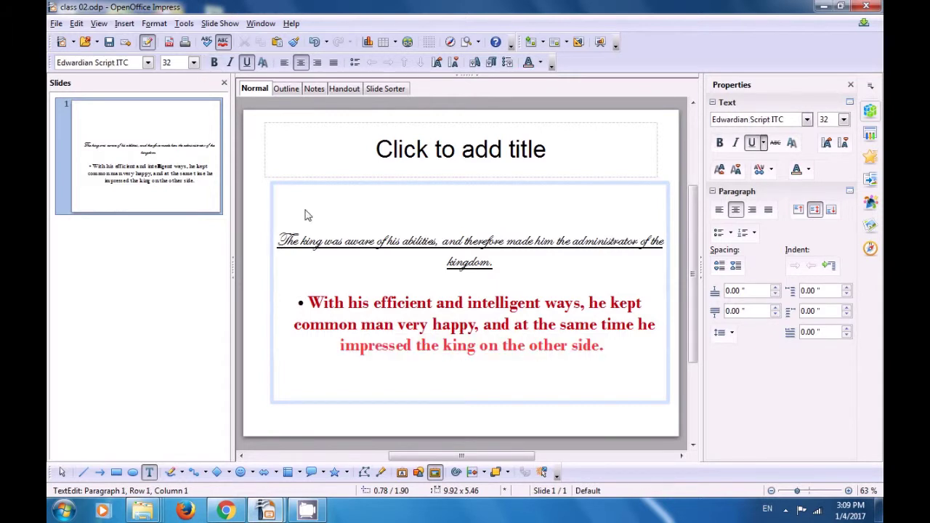
left_click(355, 63)
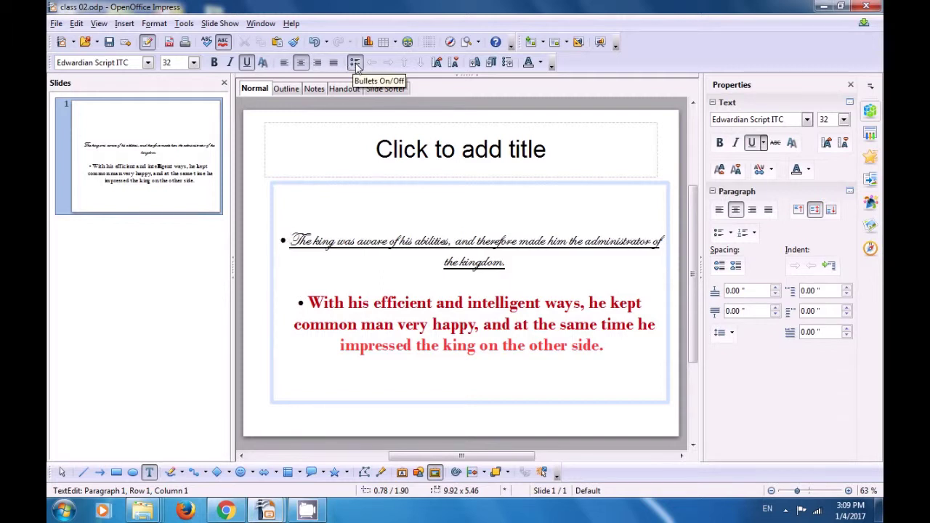
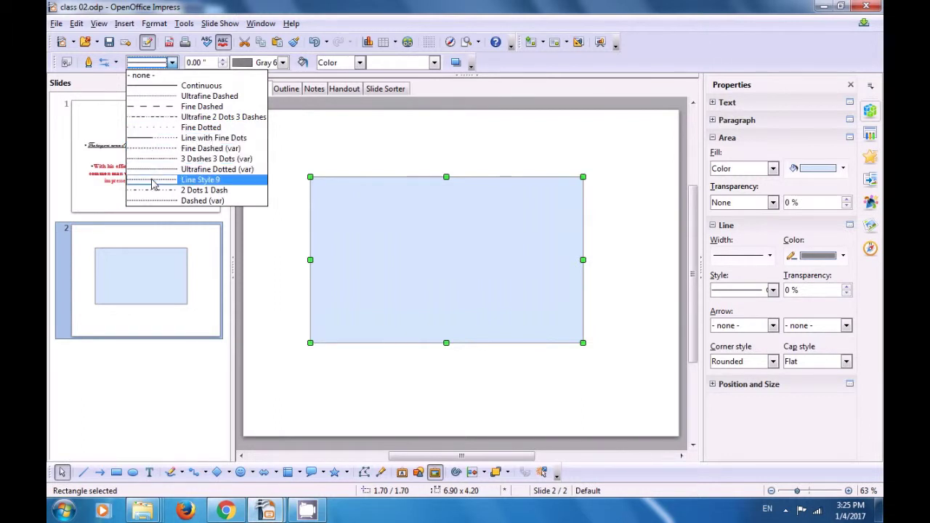
- Give the rectangle a 0.06-inch black Ultrafine 2 Dots 3 Dashes border and switch its fill to Gradient
left_click(159, 118)
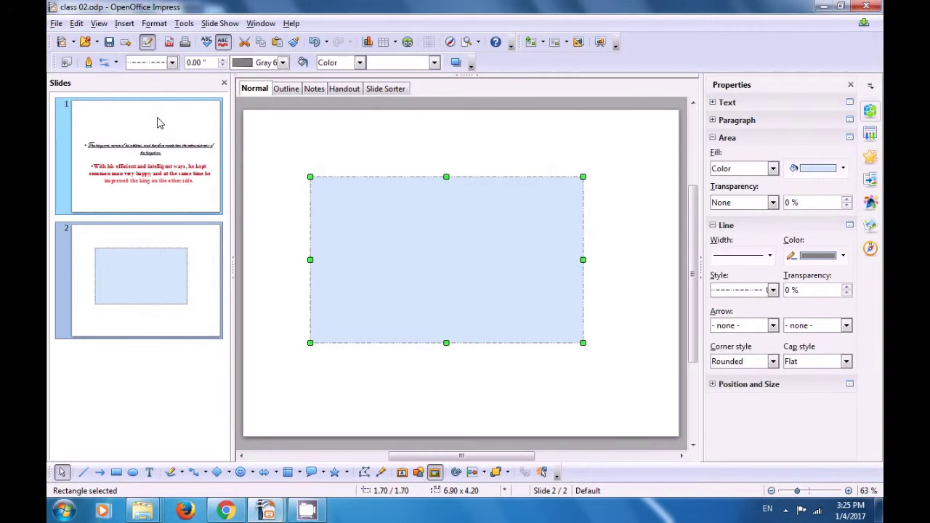
mouse_move(160, 123)
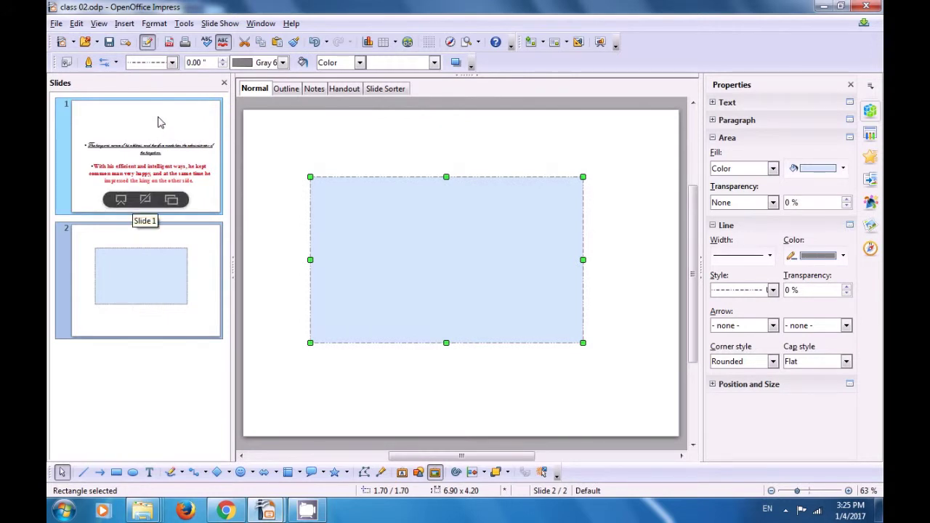
left_click(224, 59)
left_click(224, 60)
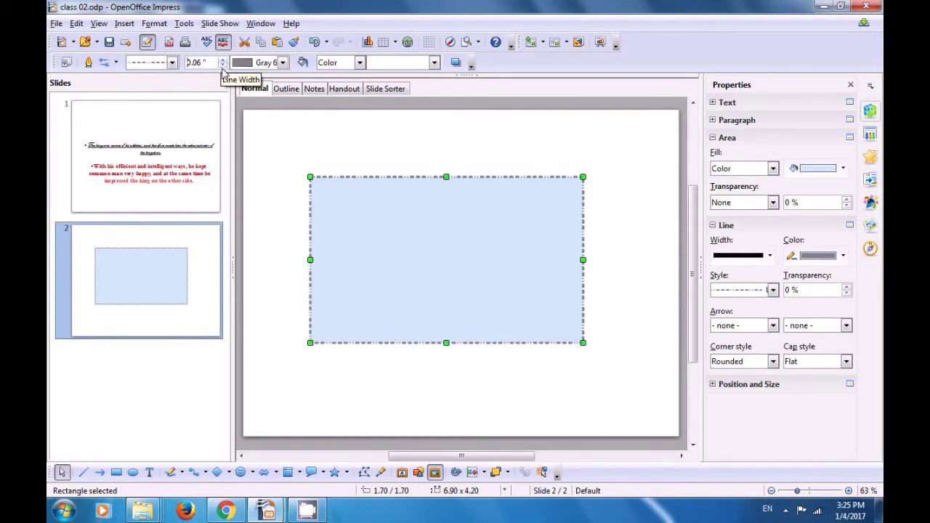
left_click(283, 63)
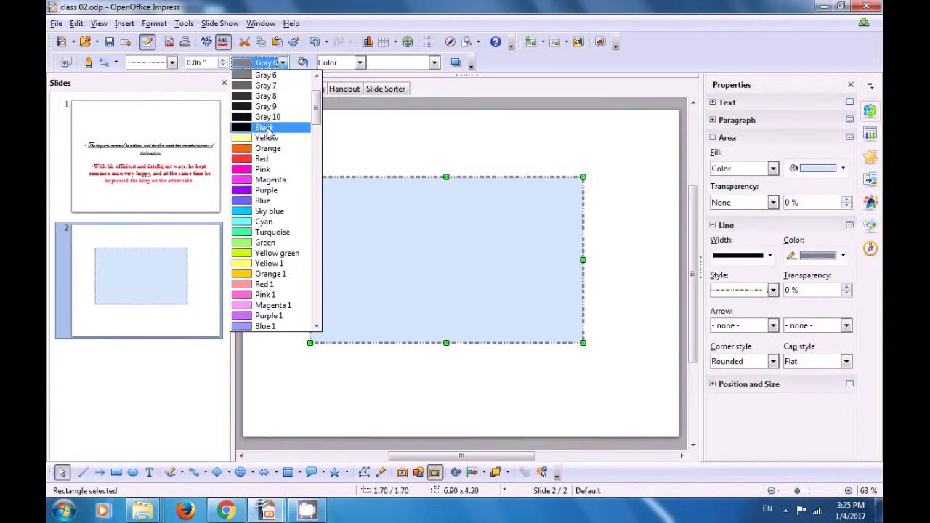
left_click(265, 127)
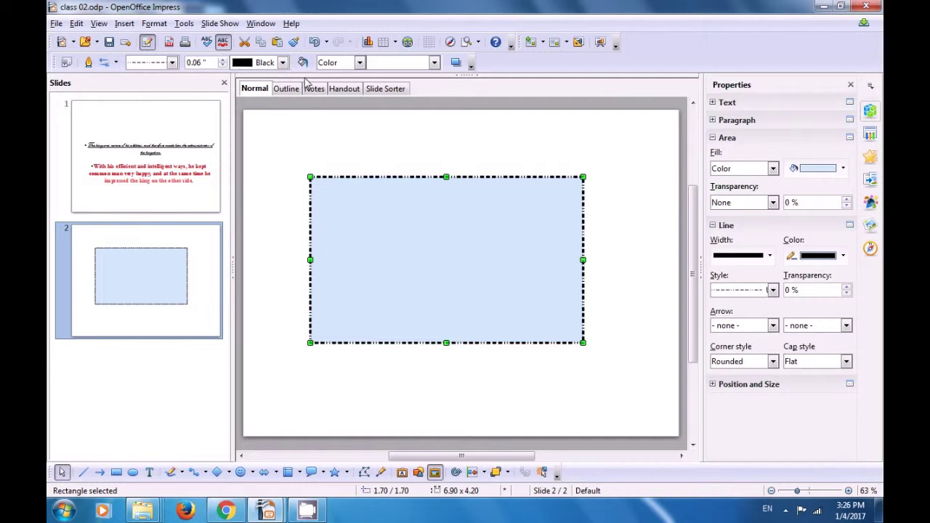
left_click(359, 63)
left_click(350, 99)
- Fill the rectangle with Gradient 6, purple with a yellow centre, then deselect it
left_click(433, 63)
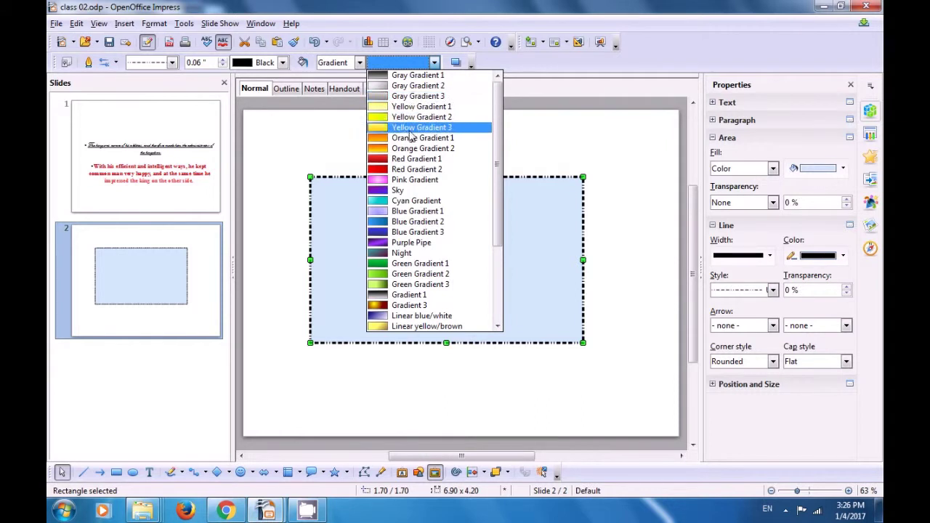
scroll(413, 141, "down", 3)
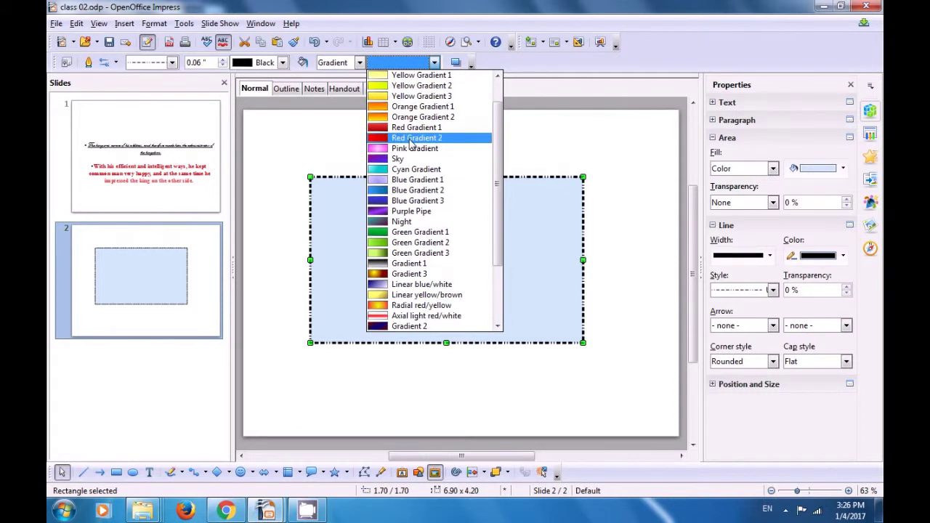
scroll(414, 153, "down", 1)
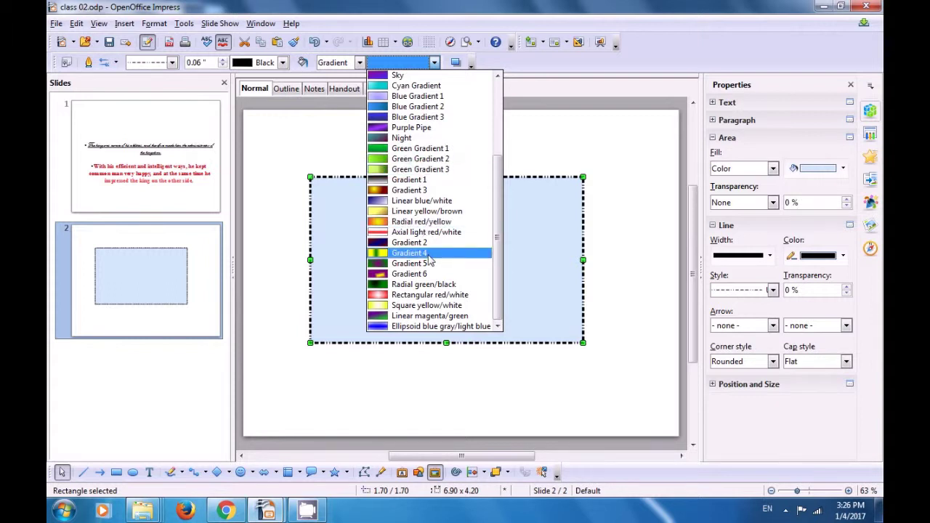
scroll(432, 296, "up", 1)
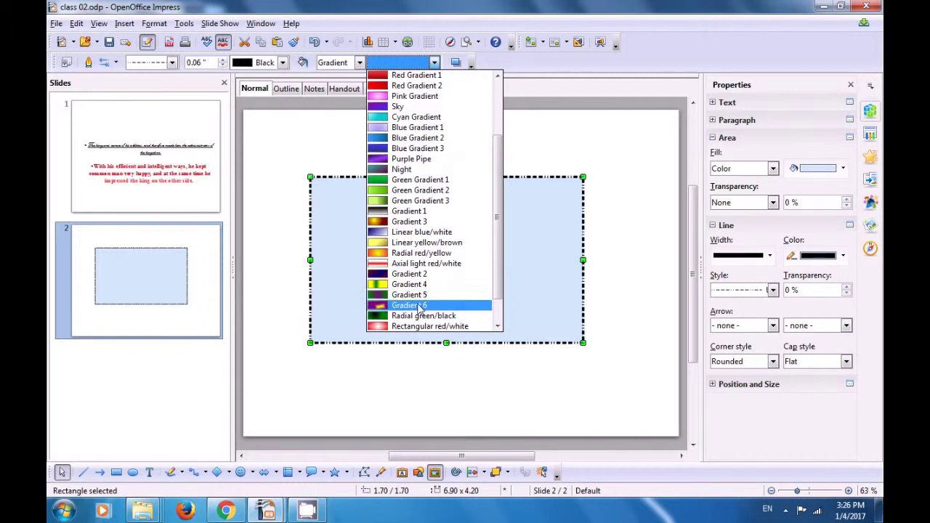
left_click(419, 306)
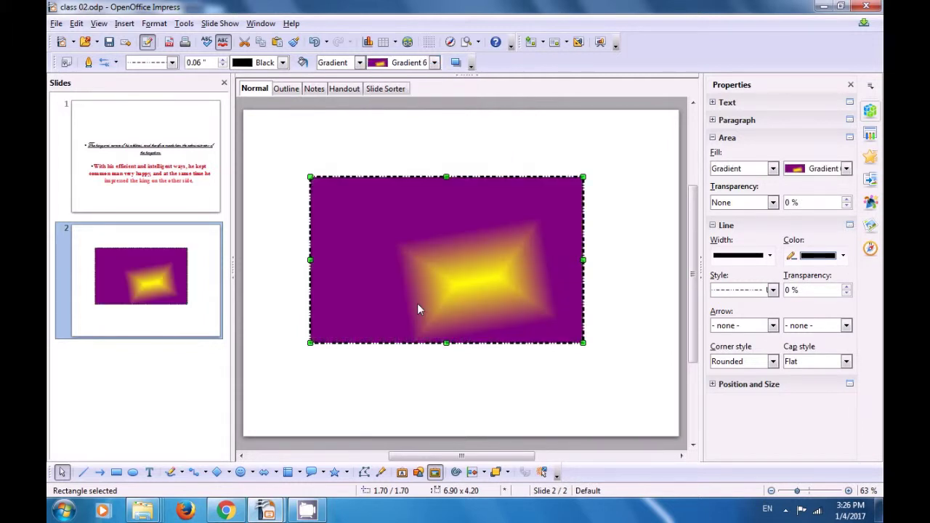
left_click(410, 373)
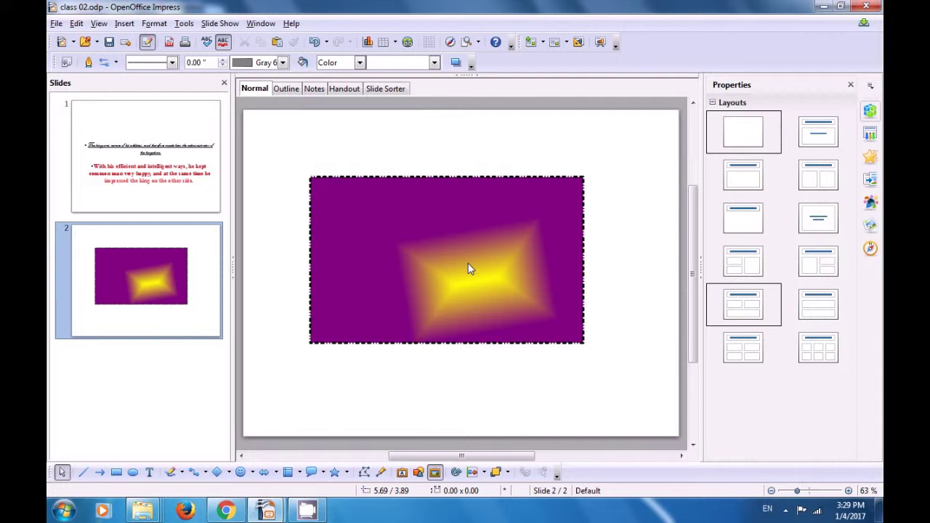
- Add a new blank slide after slide 2 and bring up the Insert Table dialog
right_click(164, 280)
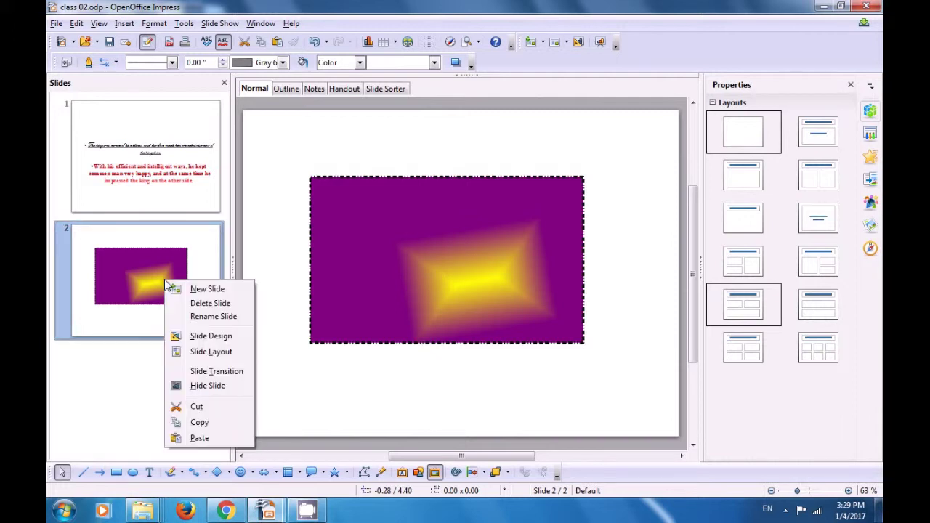
left_click(207, 289)
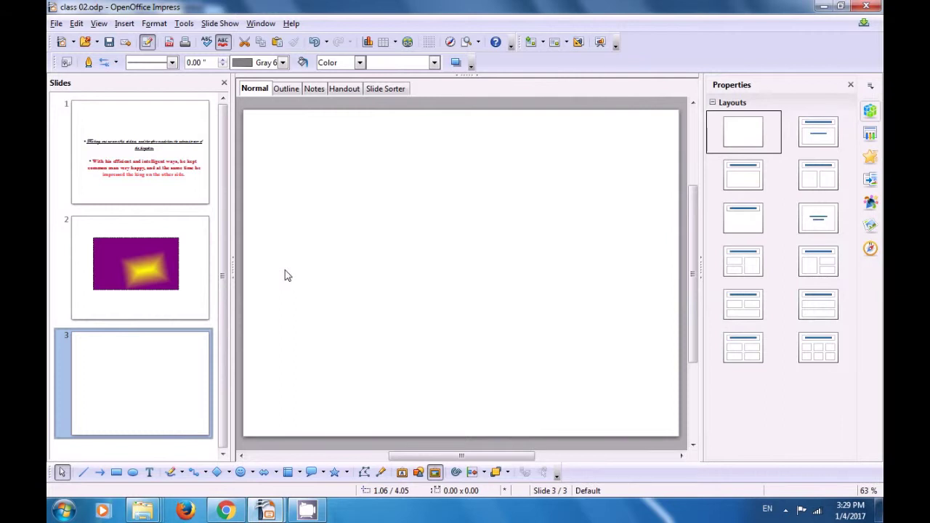
left_click(383, 43)
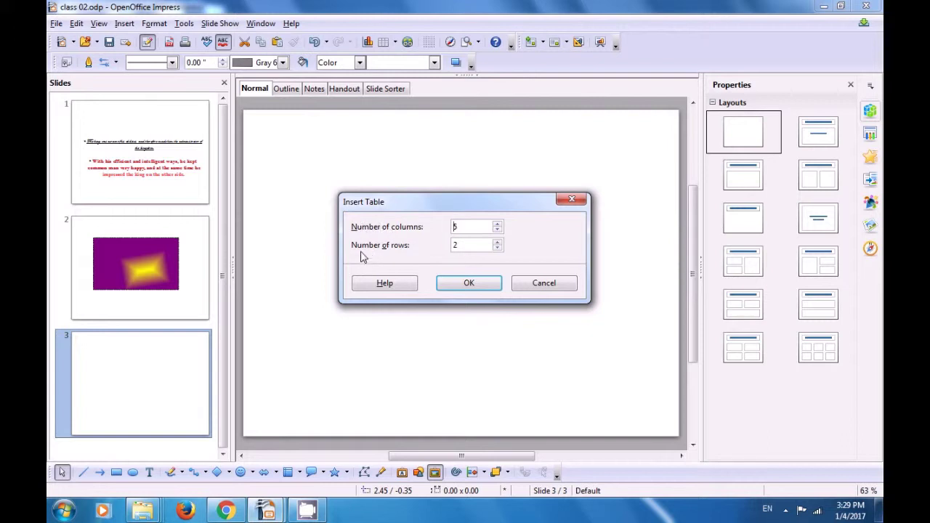
- Insert a 5-column by 5-row table on slide 3 and place the cursor in its first cell
left_click(497, 243)
left_click(497, 242)
left_click(497, 243)
left_click(463, 288)
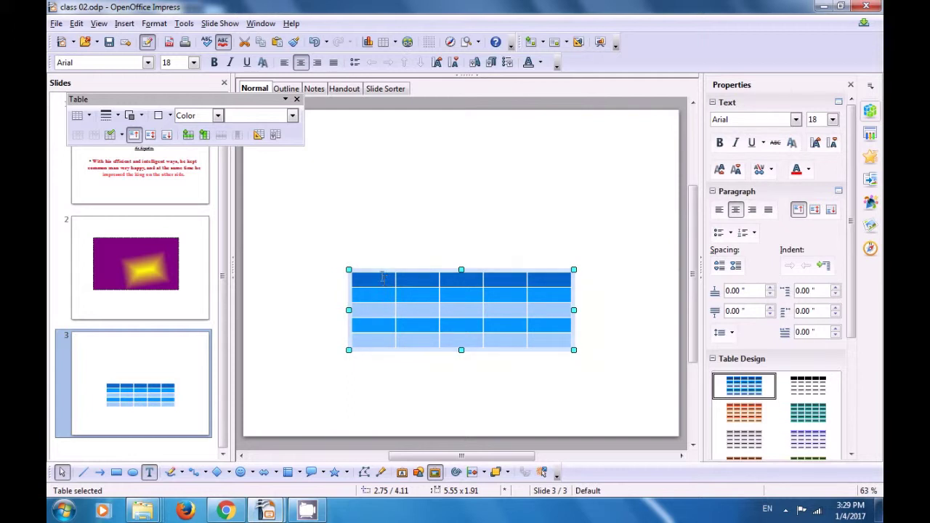
left_click(382, 279)
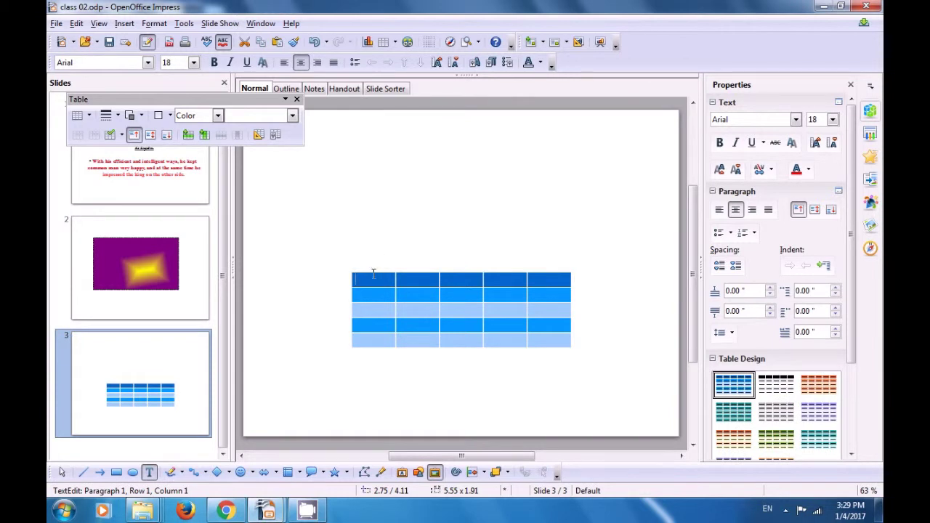
- Head the first column 'S.N' and enter serial numbers 2, 3 and 4 below it
left_click(404, 307)
left_click(368, 280)
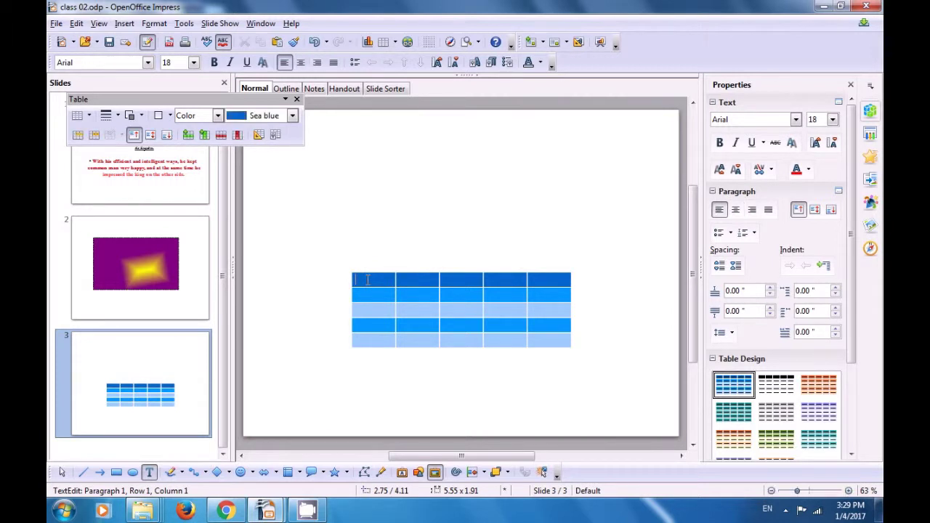
type("S.N")
key("Left")
key("Down")
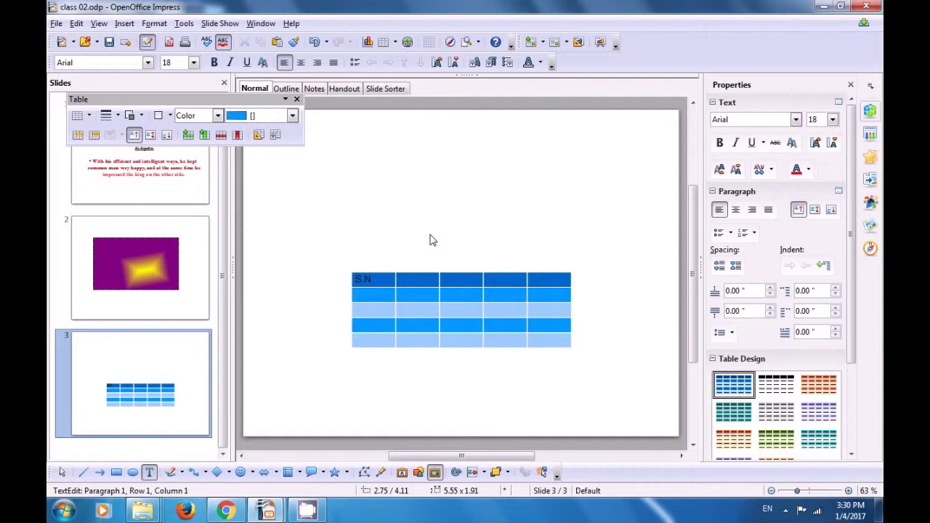
type("2")
key("Down")
type("3")
key("Down")
type("4")
- Head the second column 'Name' and enter the students' names beneath it
key("Tab")
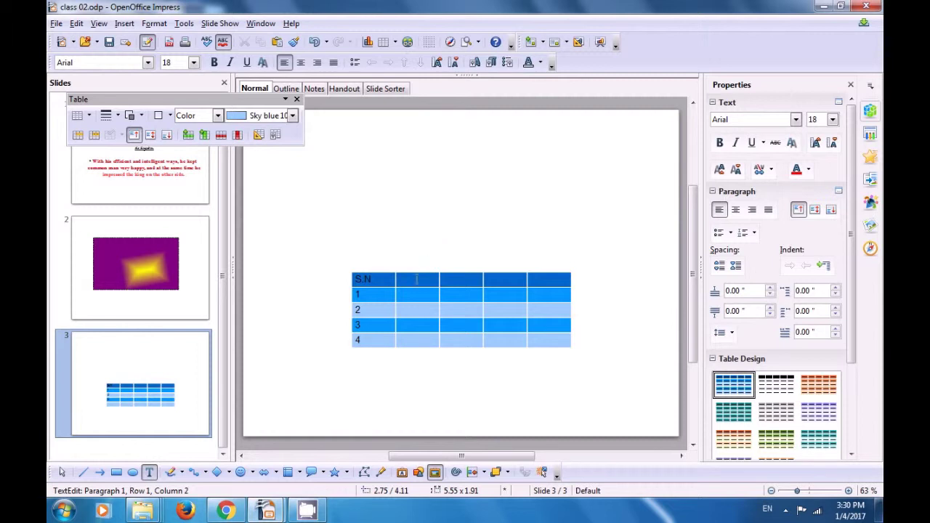
key("shift+Tab")
type("Name")
left_click(412, 295)
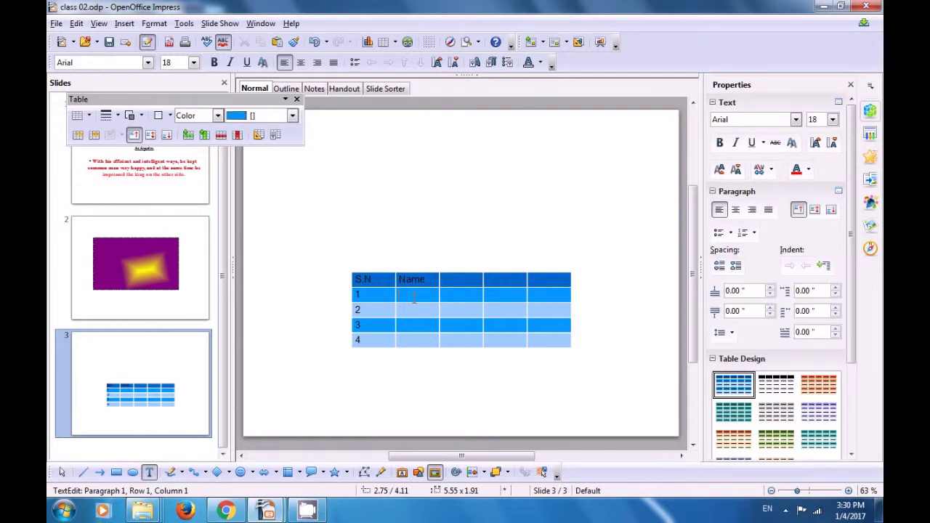
type("Par")
type("ka")
type("j")
left_click(415, 298)
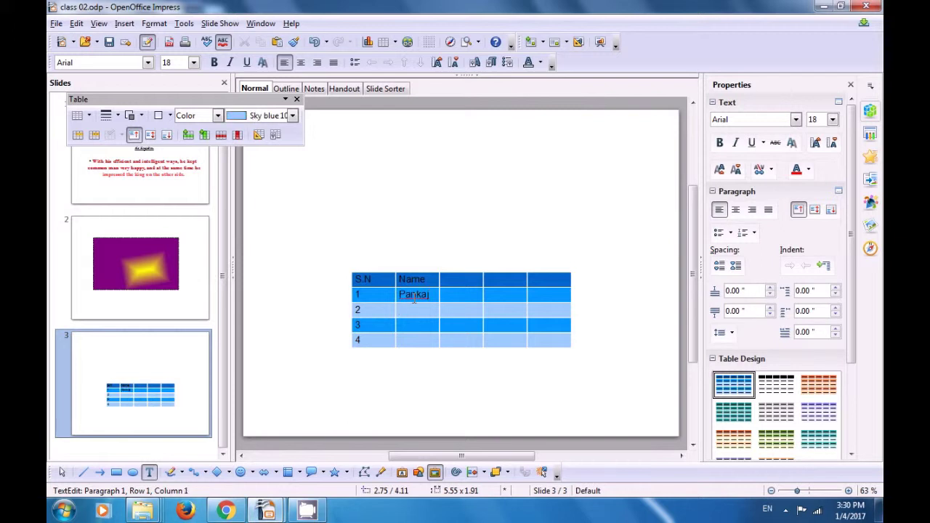
type("Tarun")
key("Down")
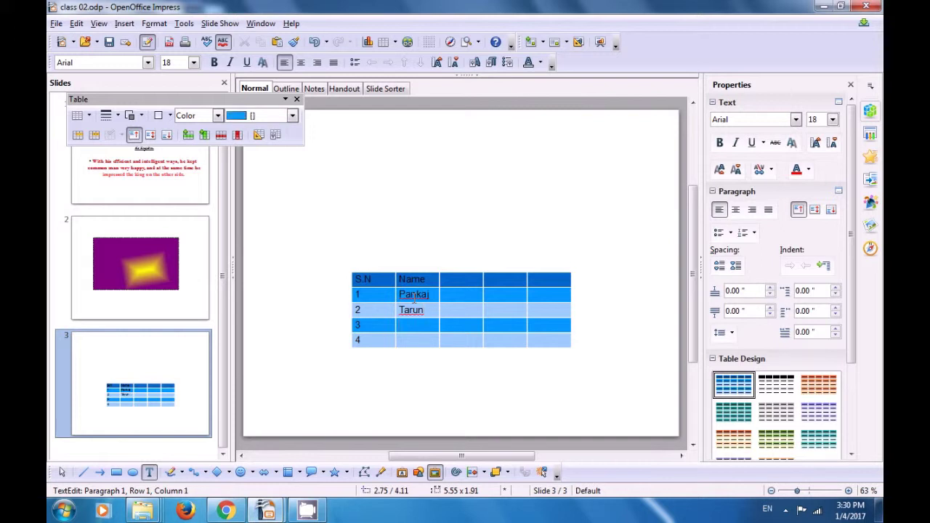
type("R")
type("ohi")
type("Aru")
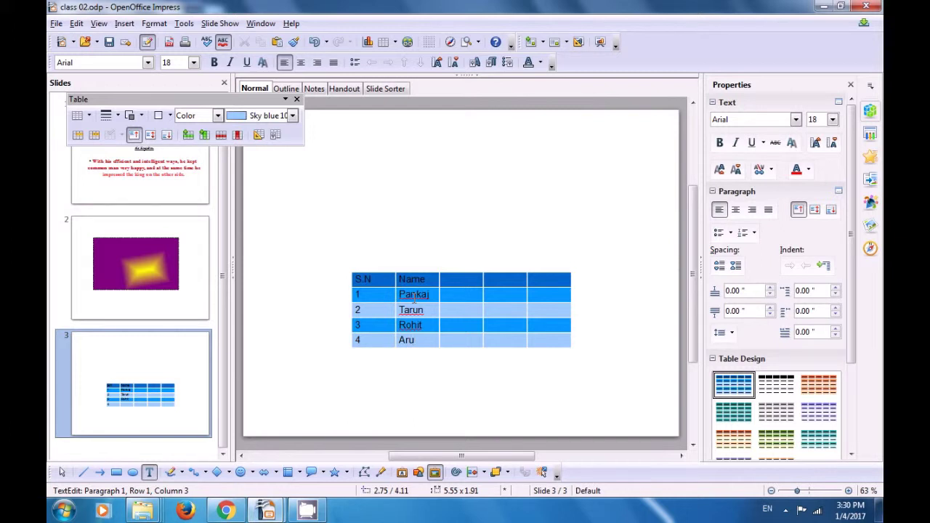
type("n")
left_click(452, 281)
key("Escape")
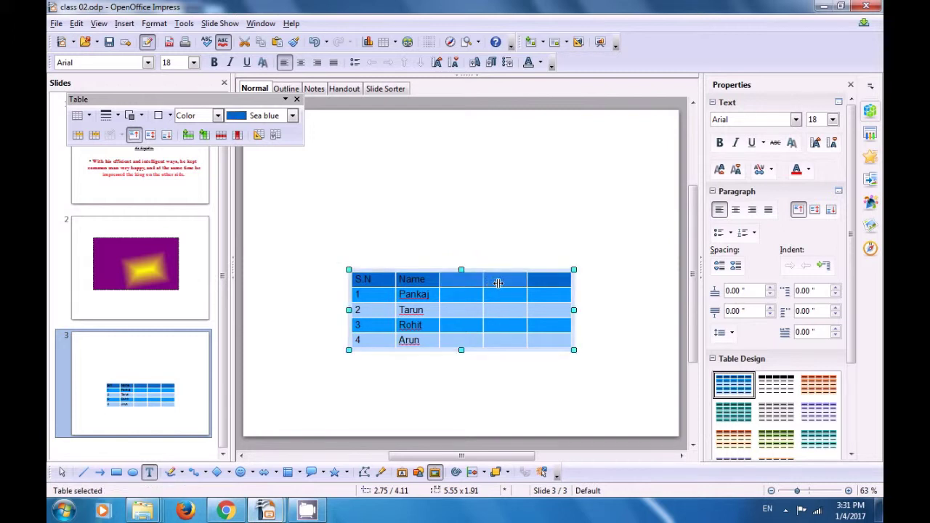
- Widen the third column slightly and head it 'qualificiation'
left_click_drag(483, 279, 479, 284)
left_click(455, 274)
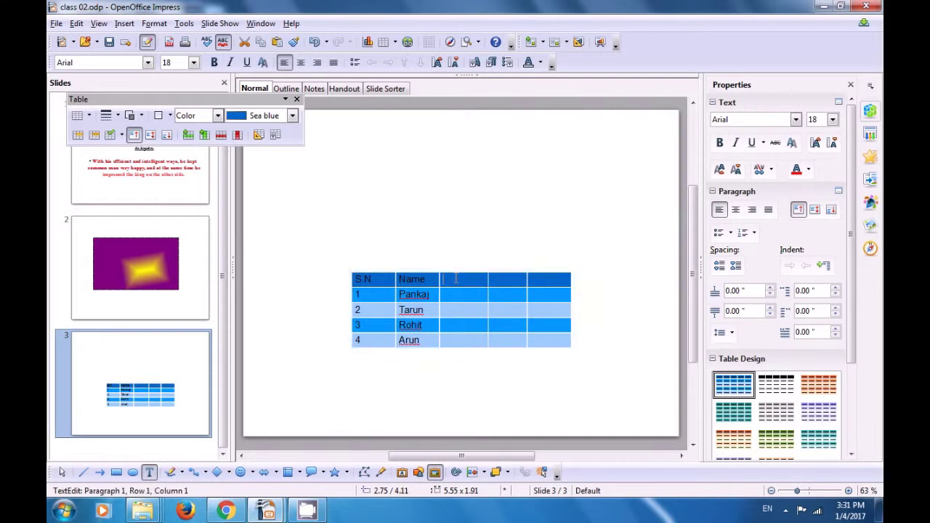
type("qualifi")
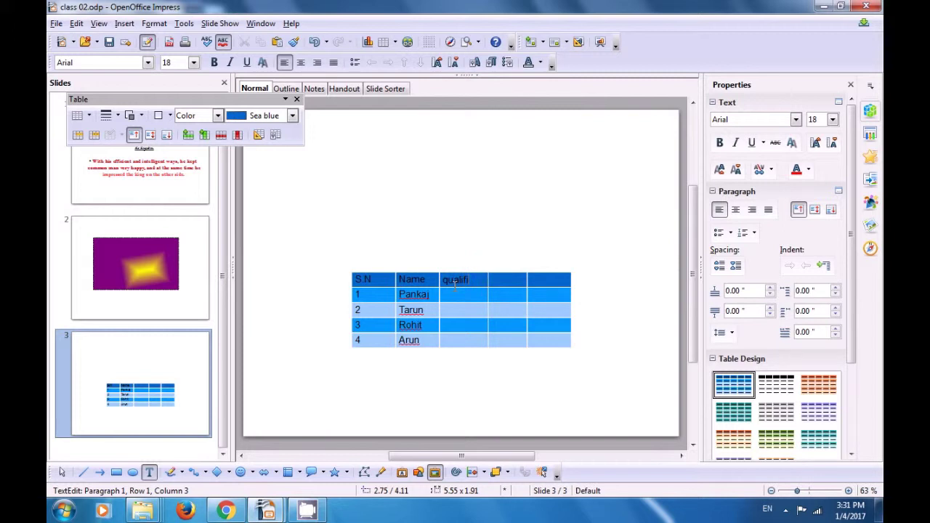
type("ciation")
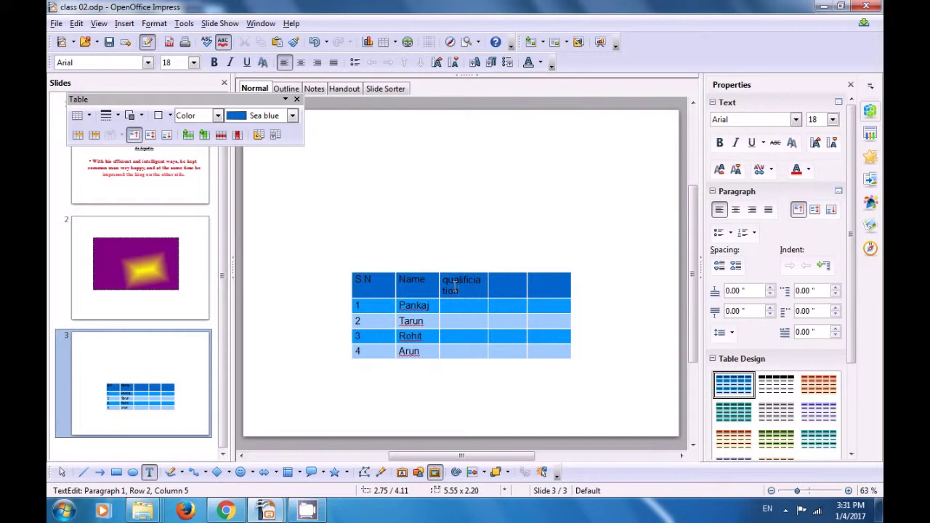
- Enter BA, Bcom, 12th and BSC as the four students' qualifications
left_click(450, 309)
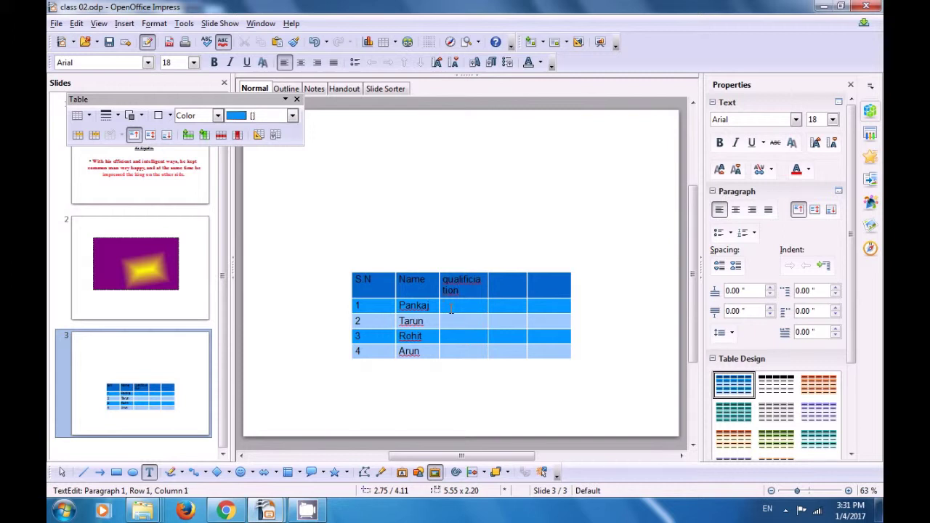
type("BA")
type("B")
type("com")
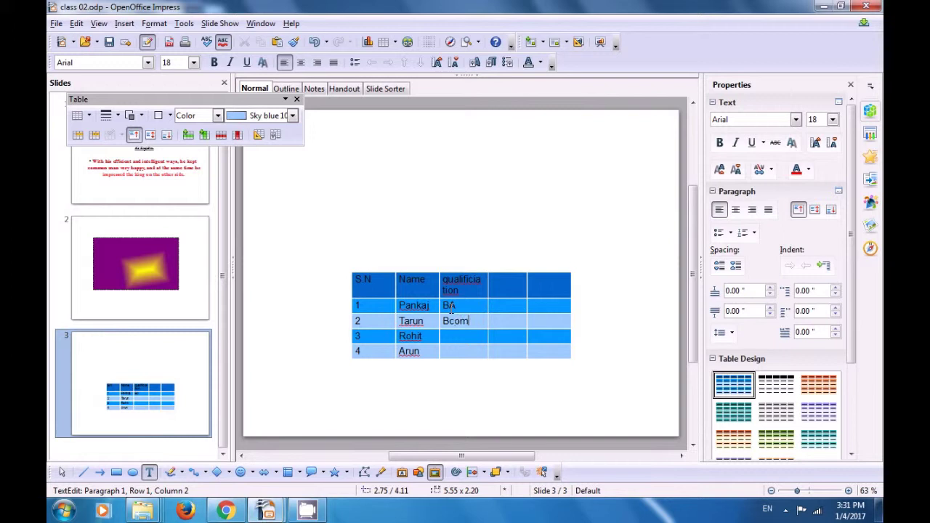
key("Tab")
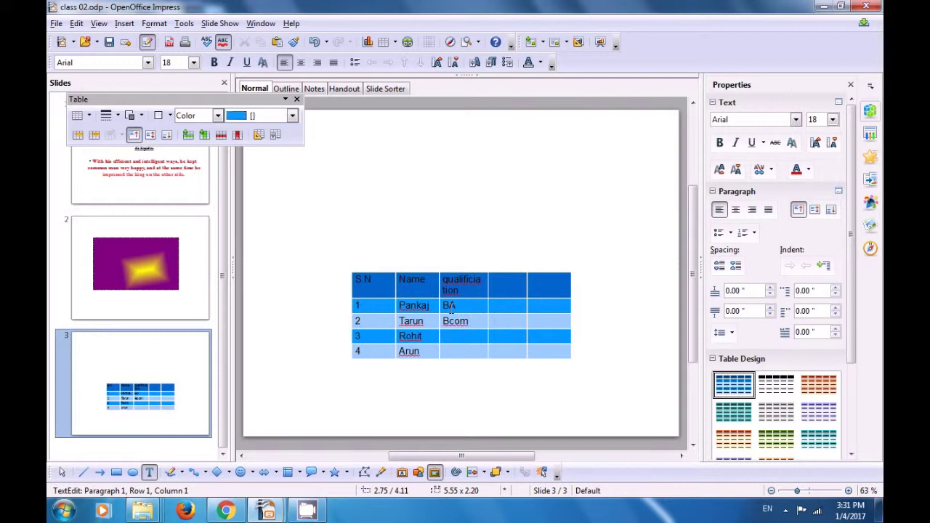
type("12th")
key("Down")
type("B")
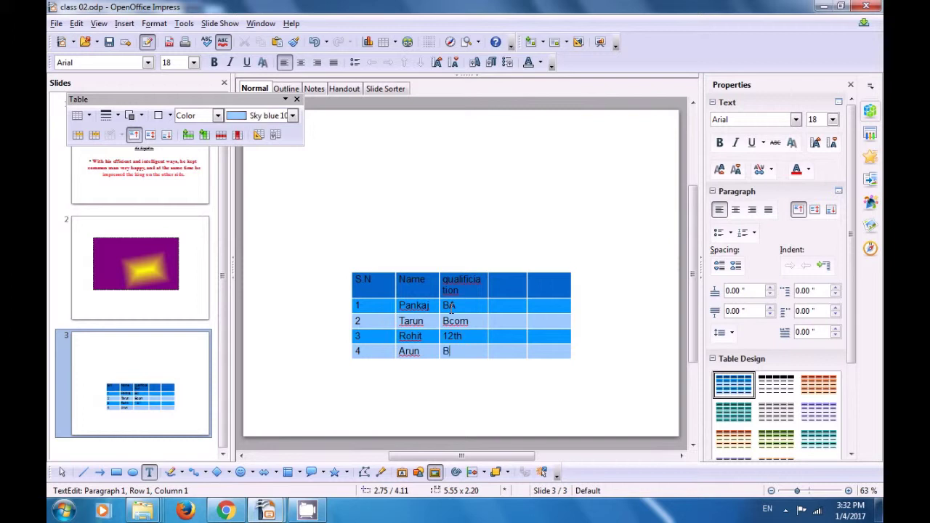
type("SC")
left_click(505, 293)
left_click(528, 282)
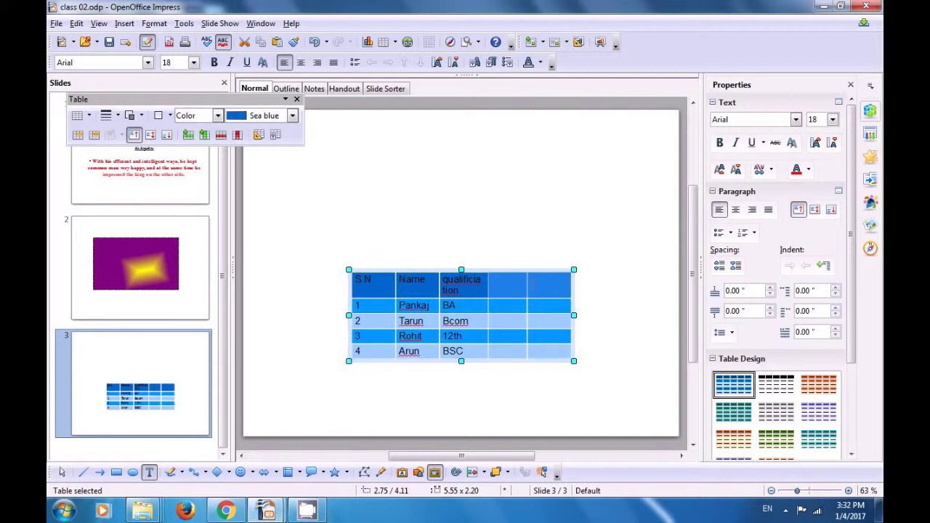
- Widen the fourth column, head it 'Email id' and enter the first student's e-mail address
left_click_drag(525, 285, 545, 285)
left_click(529, 286)
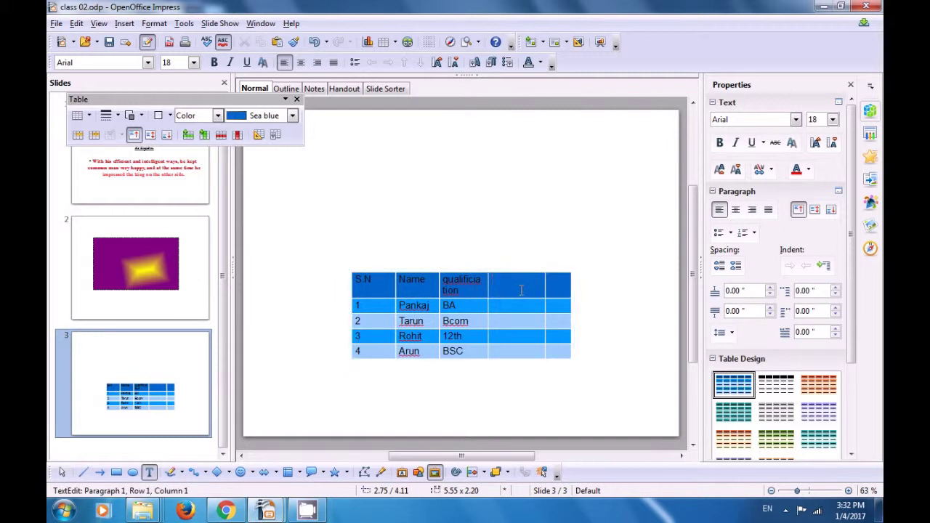
type("Email id")
key("Home")
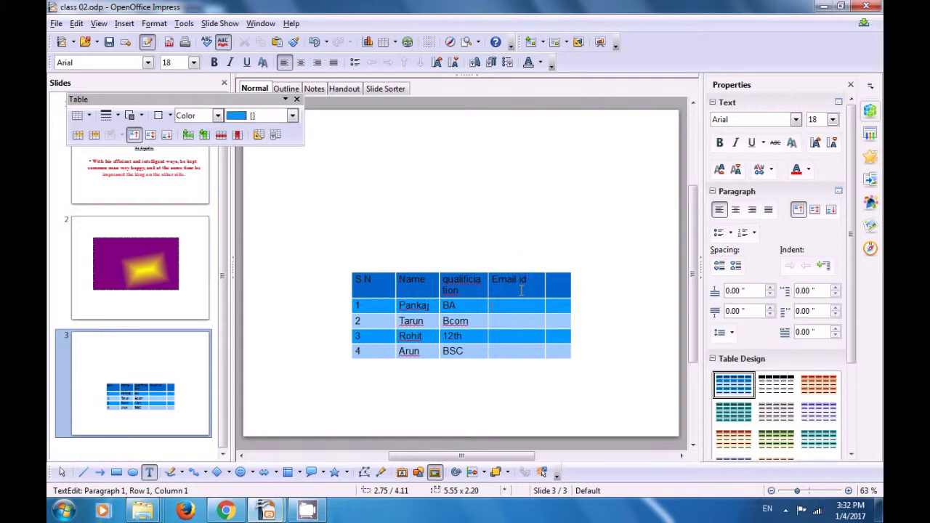
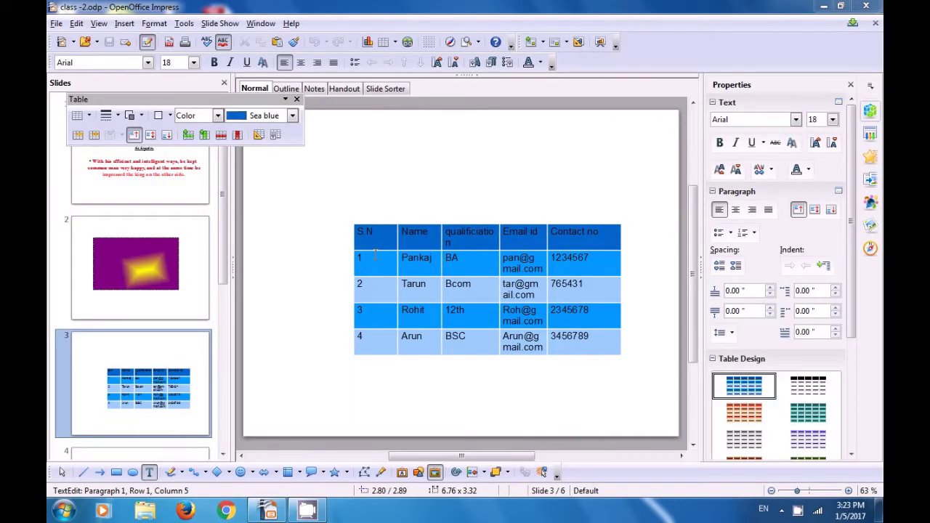
- Select the slide 3 table and try the black, orange, lavender, teal and yellow table designs
left_click(377, 245)
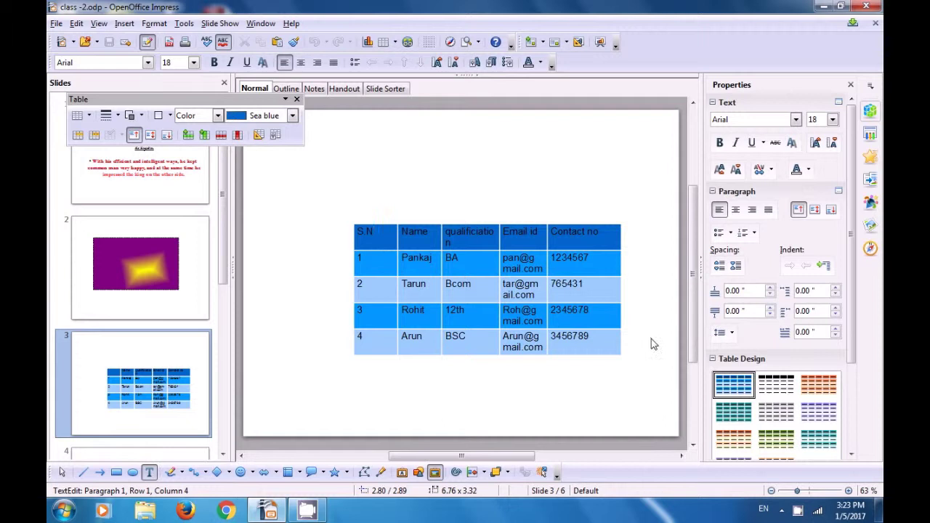
left_click_drag(850, 341, 865, 460)
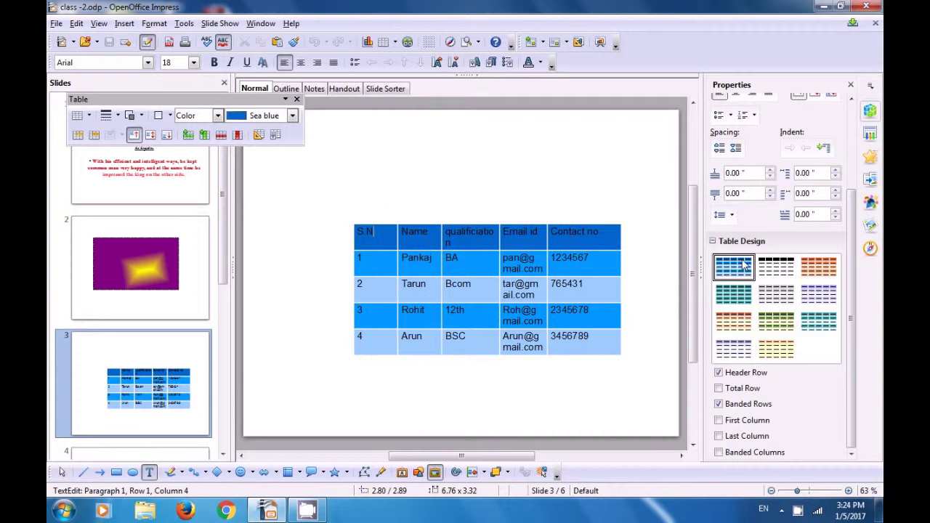
left_click(781, 267)
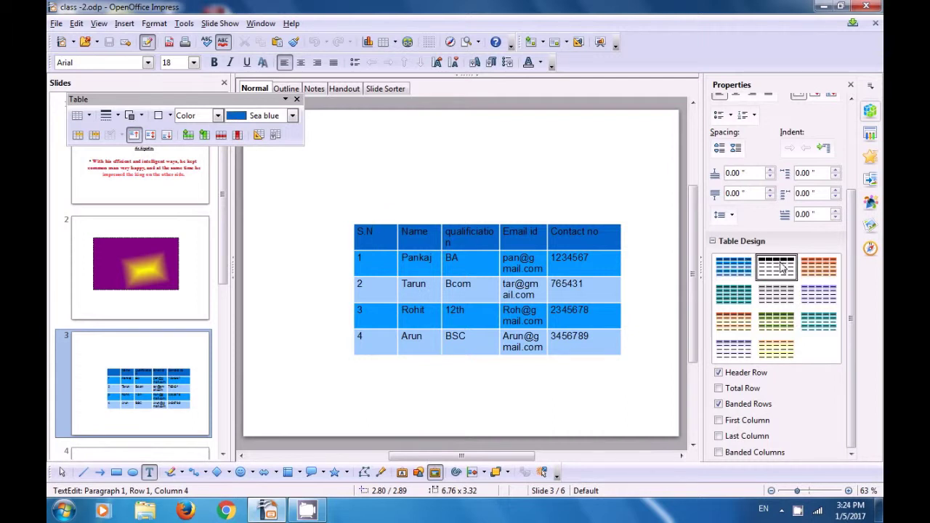
left_click(821, 270)
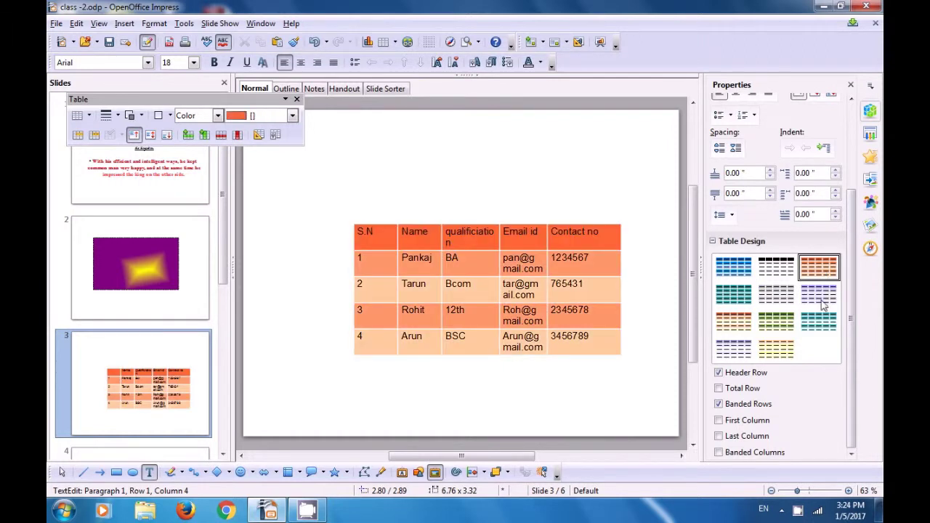
left_click(823, 303)
left_click(825, 325)
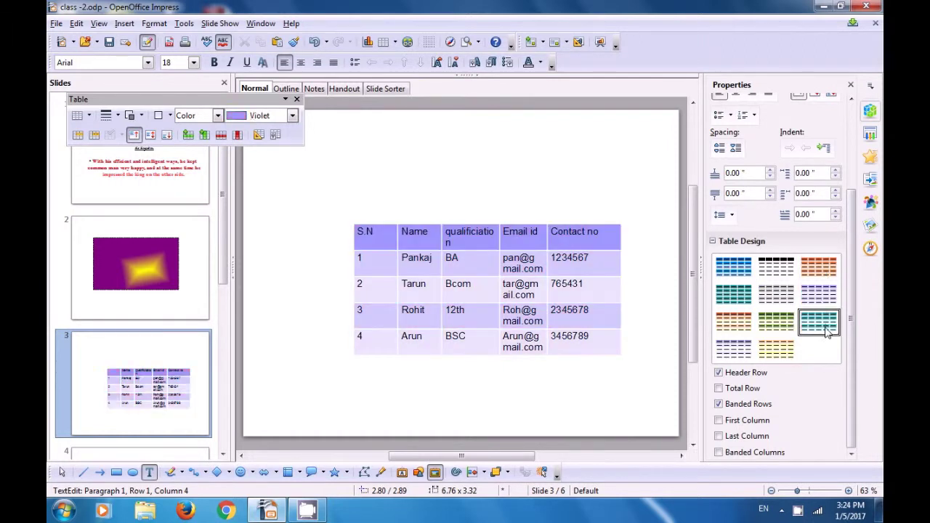
left_click(776, 350)
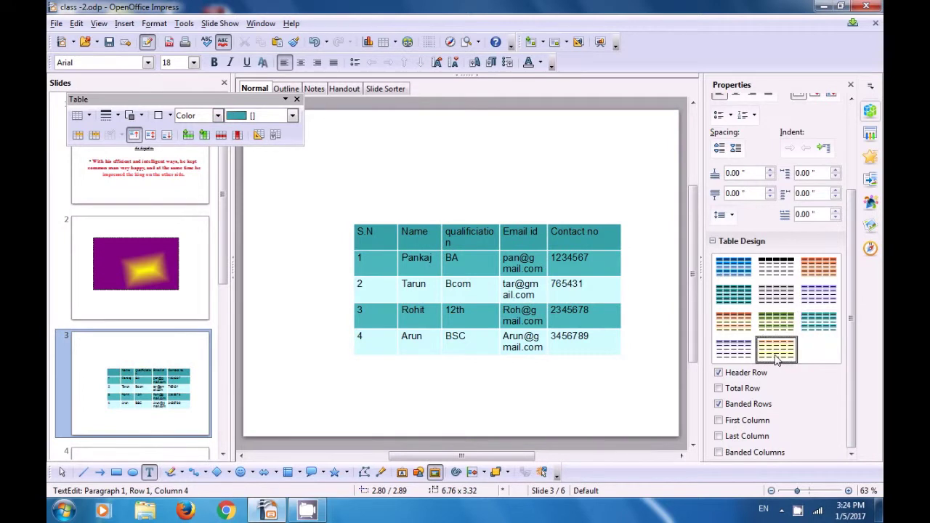
- Compare the banded, grey and green designs, then settle on the grey banded table style
left_click(745, 353)
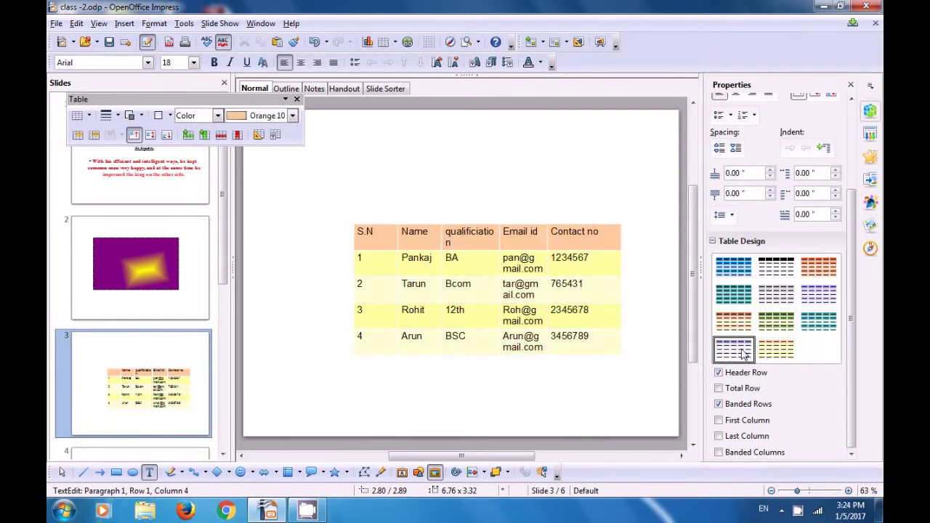
left_click(741, 324)
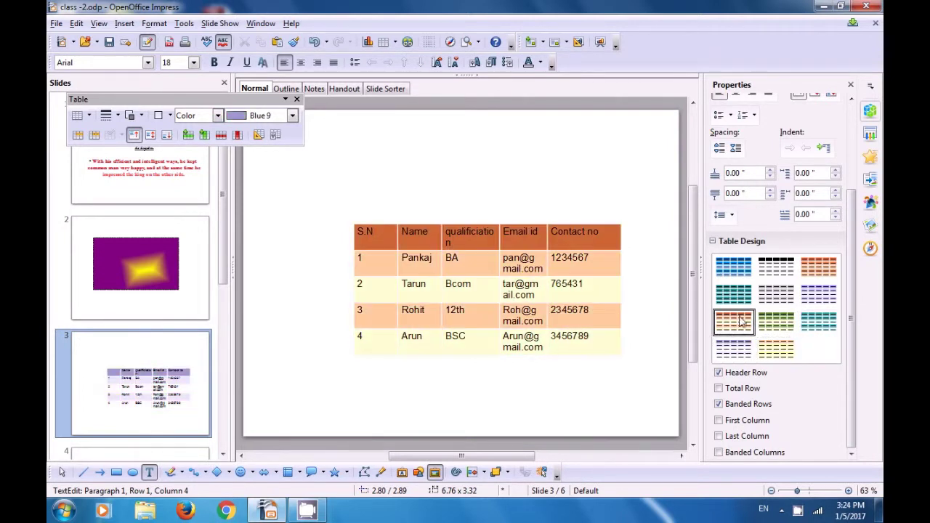
left_click(742, 296)
left_click(780, 303)
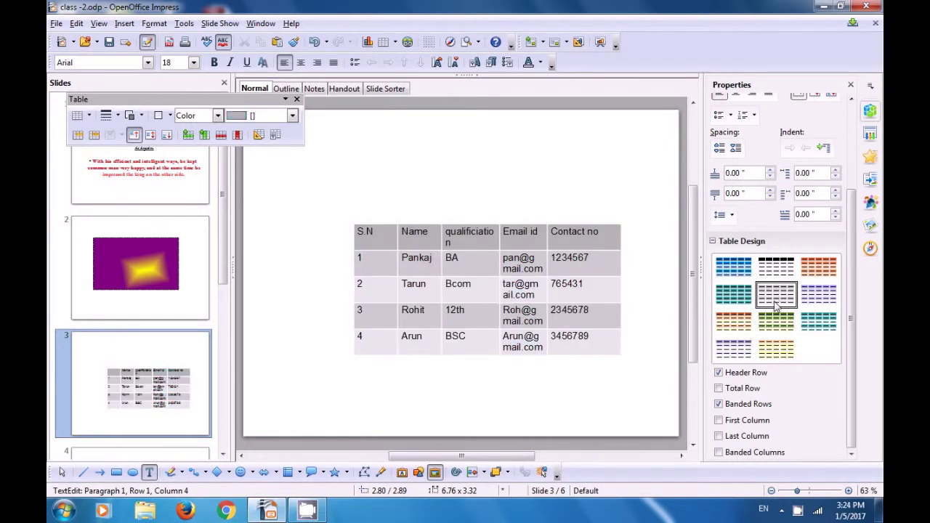
left_click(779, 327)
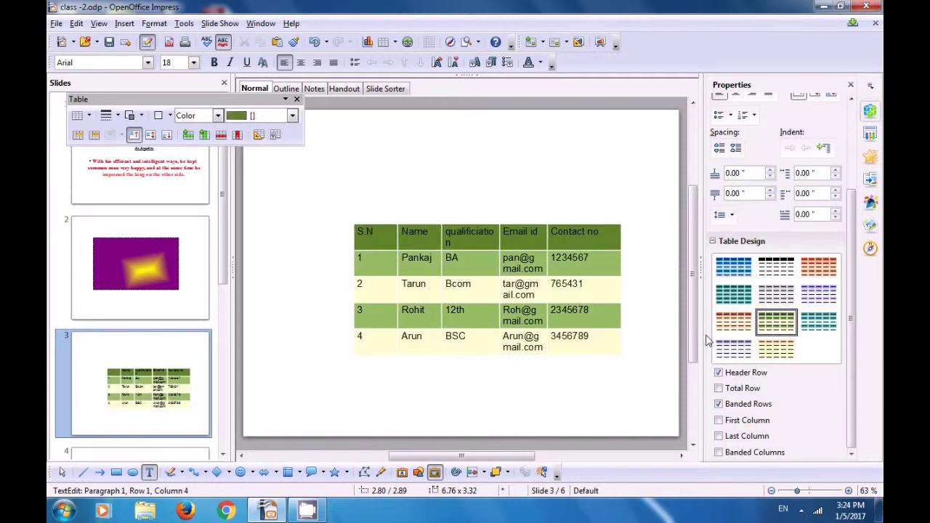
left_click(723, 350)
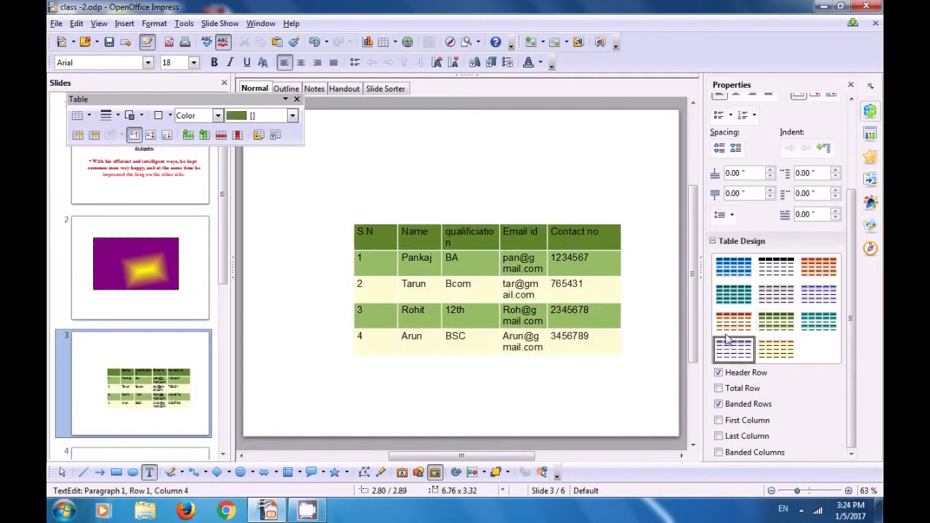
left_click(776, 297)
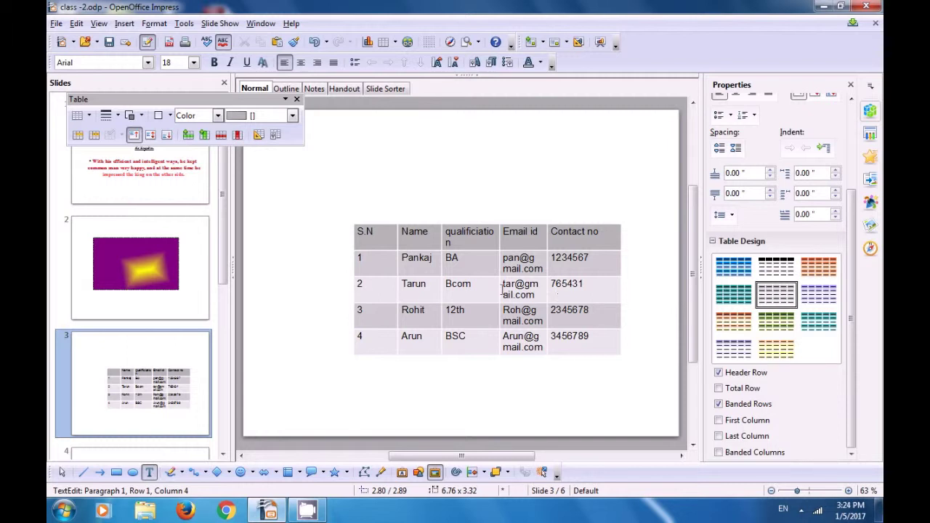
left_click(470, 290)
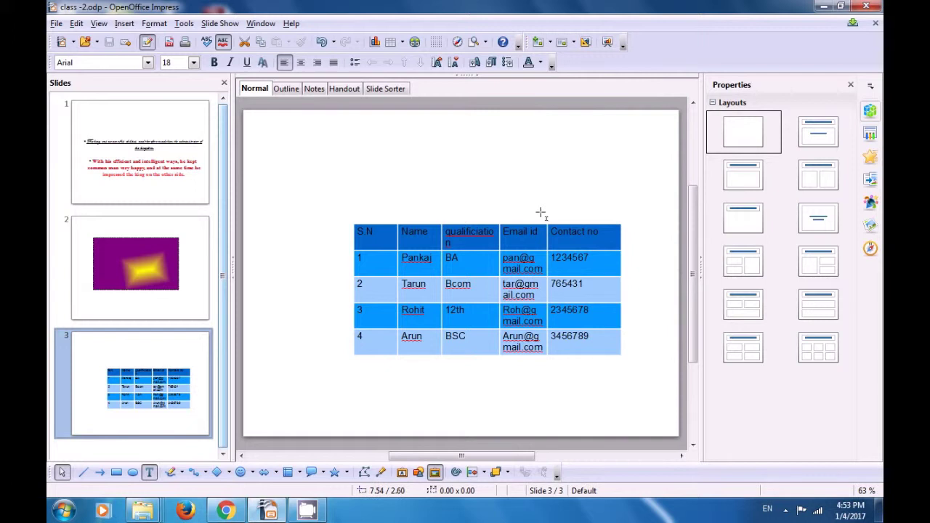
- Add a blank slide 4 after the table slide and bring up the Hyperlink dialog
right_click(181, 353)
left_click(181, 354)
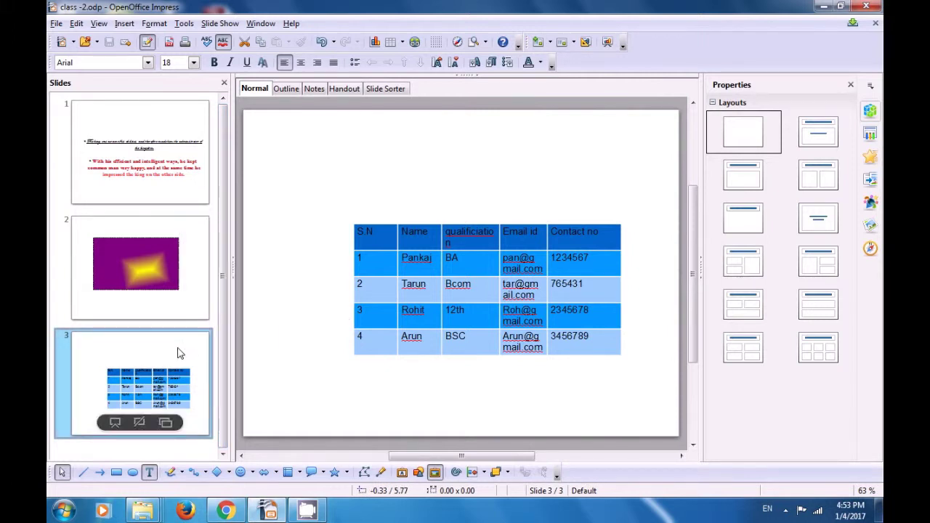
right_click(180, 354)
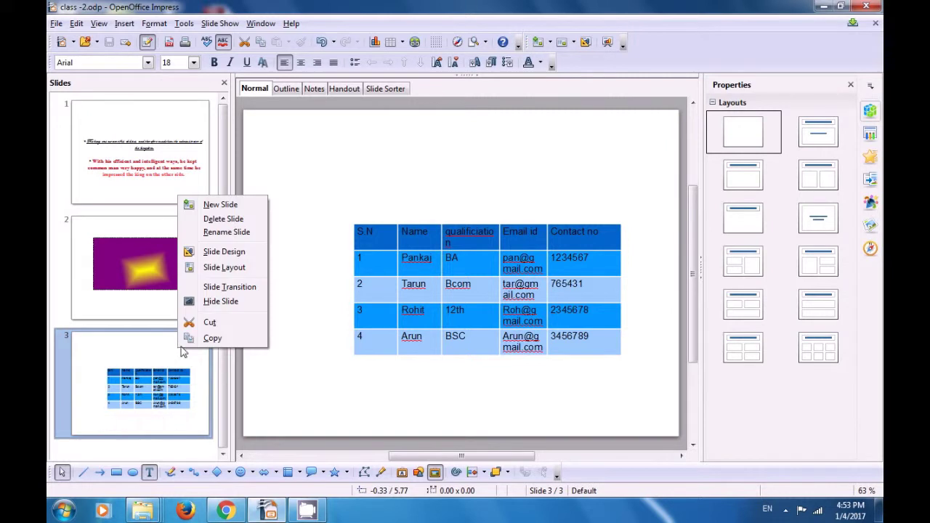
left_click(224, 209)
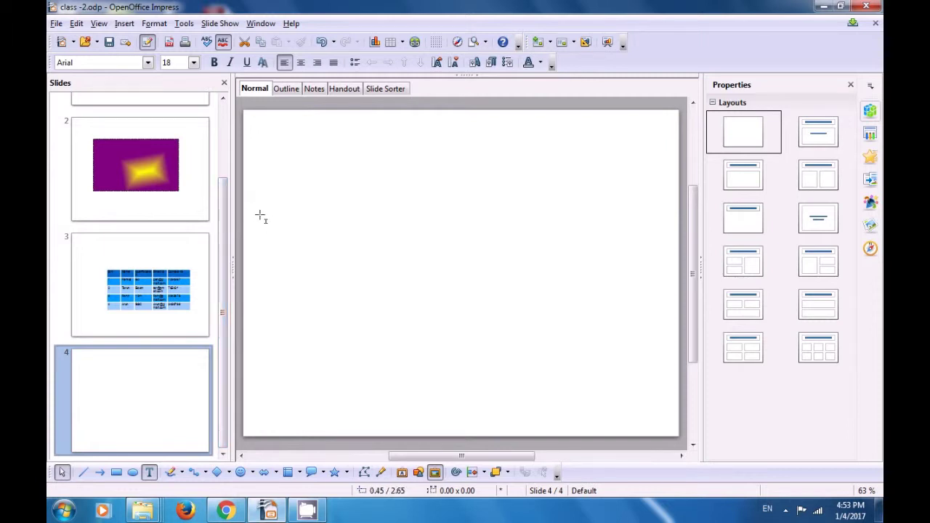
left_click(415, 42)
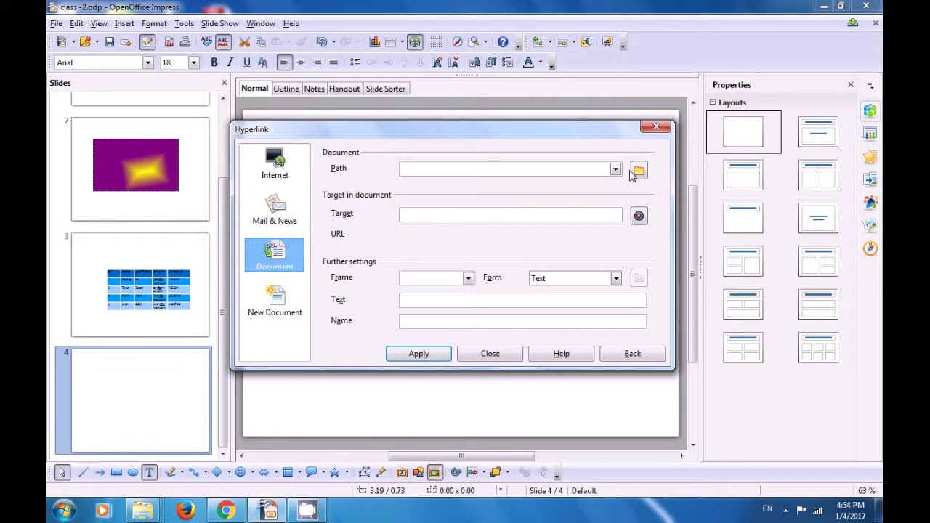
- Point the document link at impress class1.pdf on the Desktop and apply it to slide 4
left_click(634, 173)
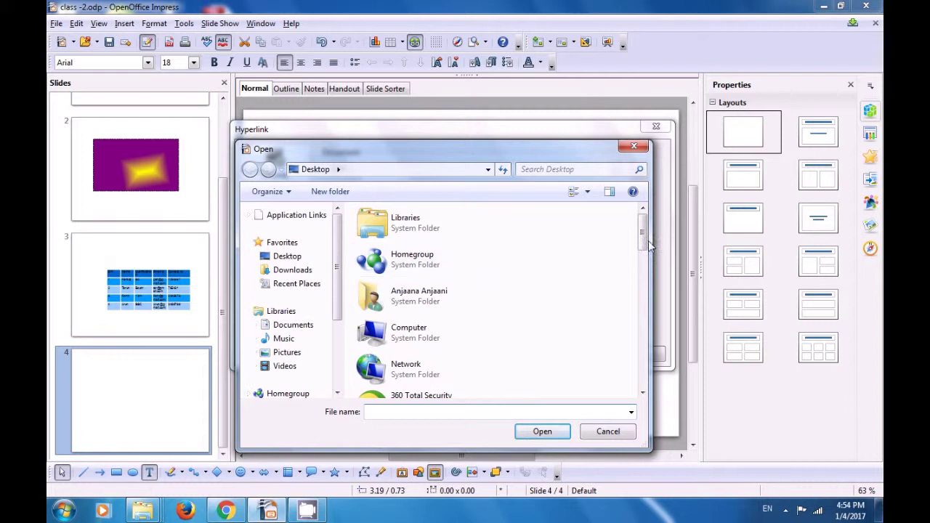
left_click_drag(643, 253, 643, 354)
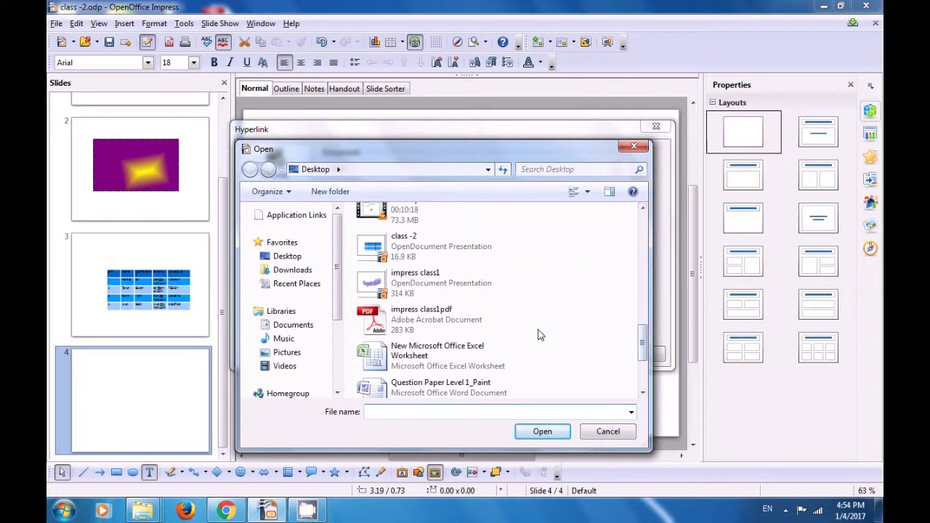
left_click(444, 328)
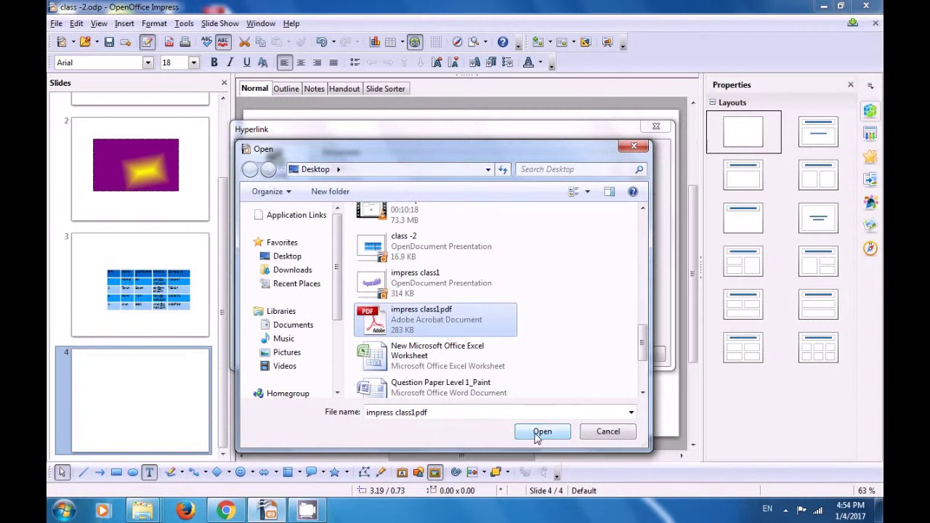
left_click(541, 434)
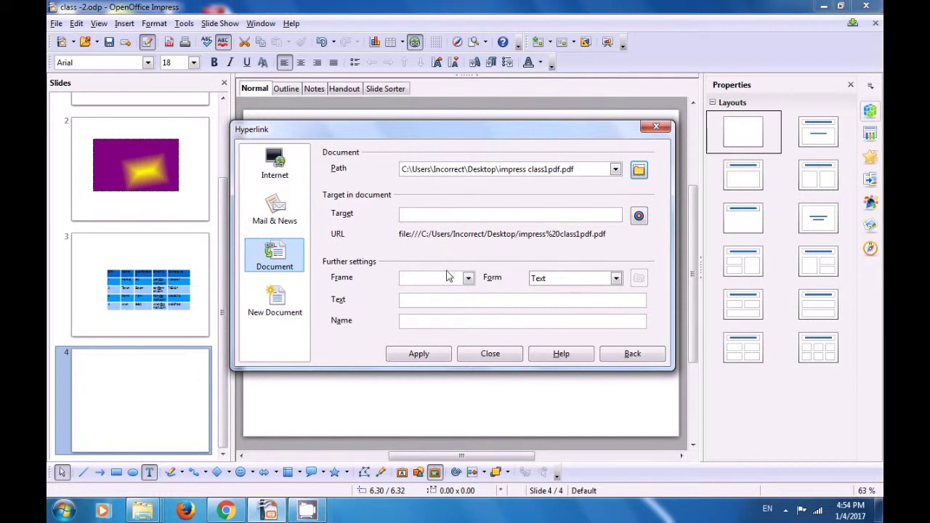
left_click(420, 354)
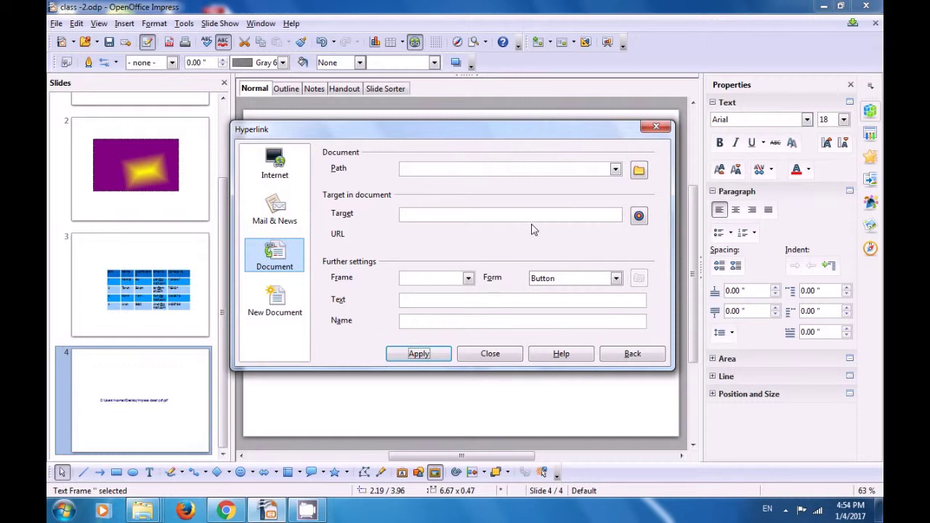
- Reselect impress class1.pdf as the link path, apply it, and close the Hyperlink dialog
left_click(639, 172)
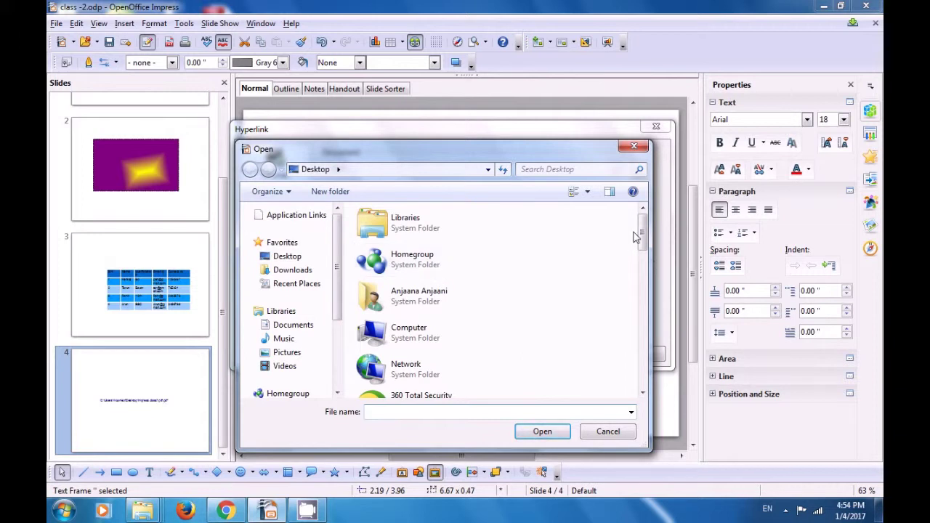
left_click_drag(641, 239, 640, 347)
left_click(458, 306)
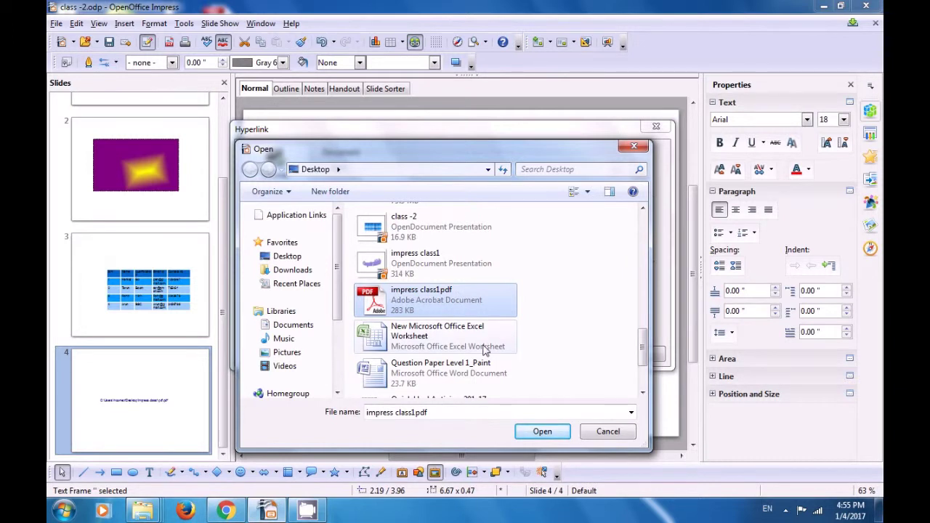
left_click(542, 432)
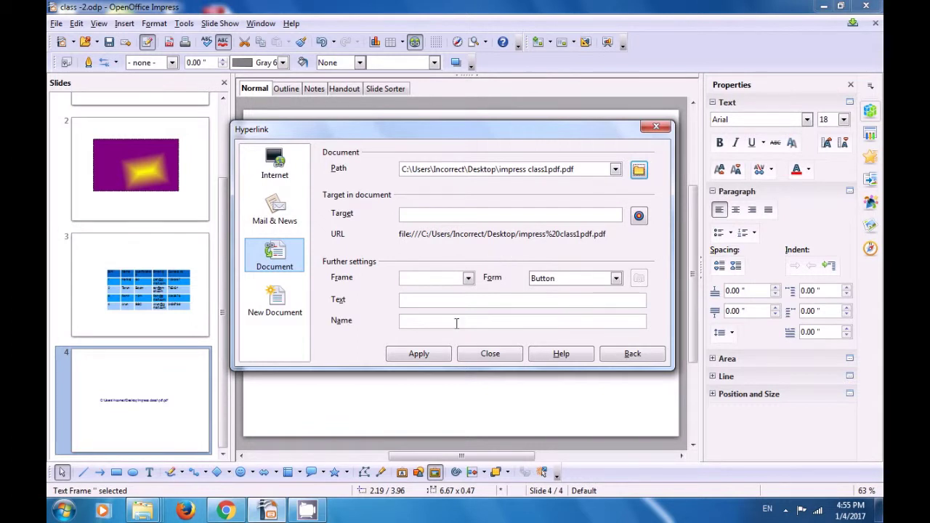
left_click(436, 354)
left_click(490, 356)
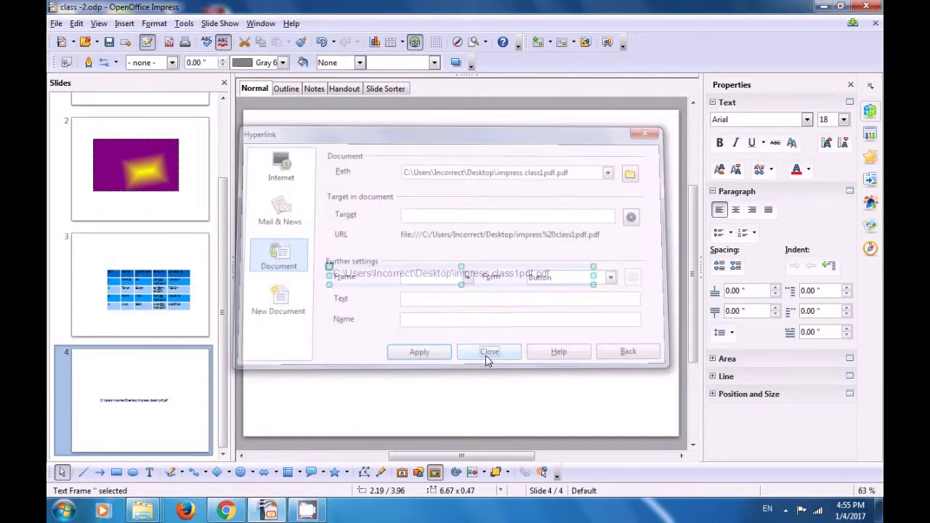
left_click(467, 329)
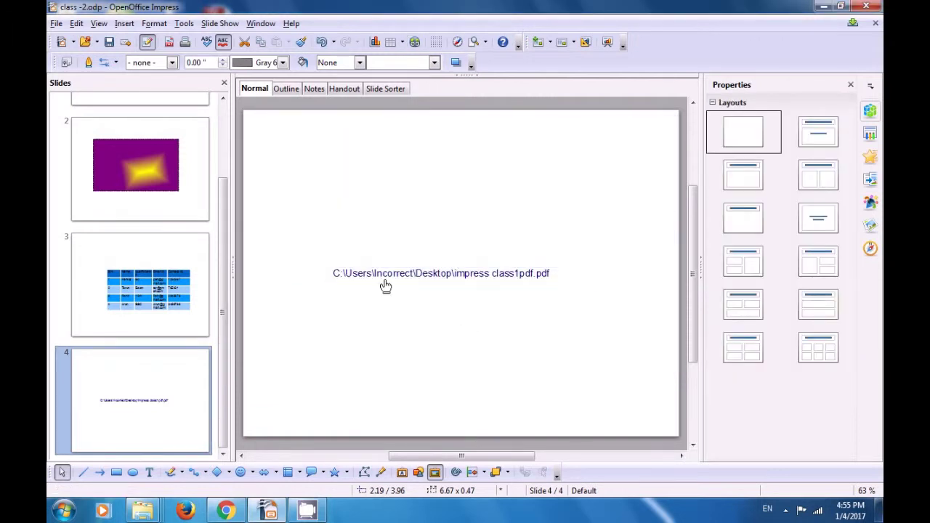
- Ctrl+click the slide 4 link text to open impress class1pdf.pdf
left_click(434, 280)
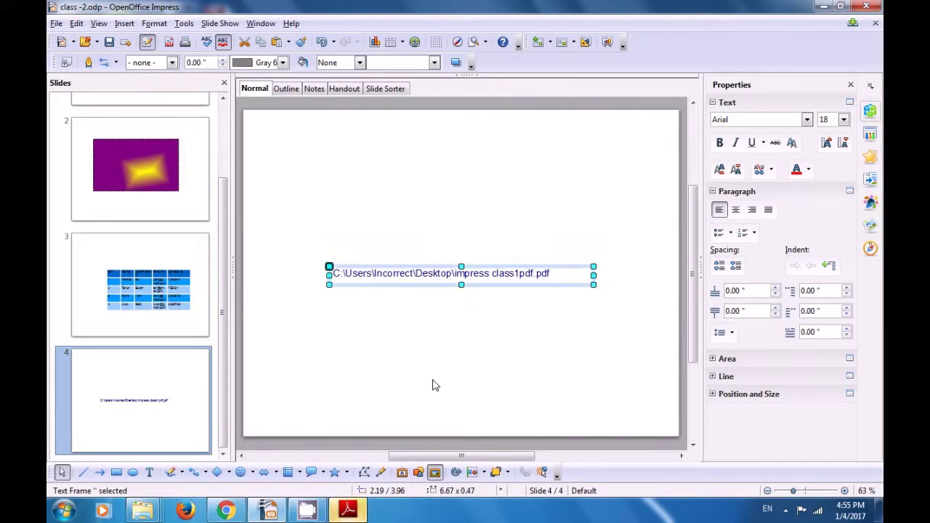
- In Adobe Reader, scroll through the PDF's pages down to page 5 and back up
left_click(349, 511)
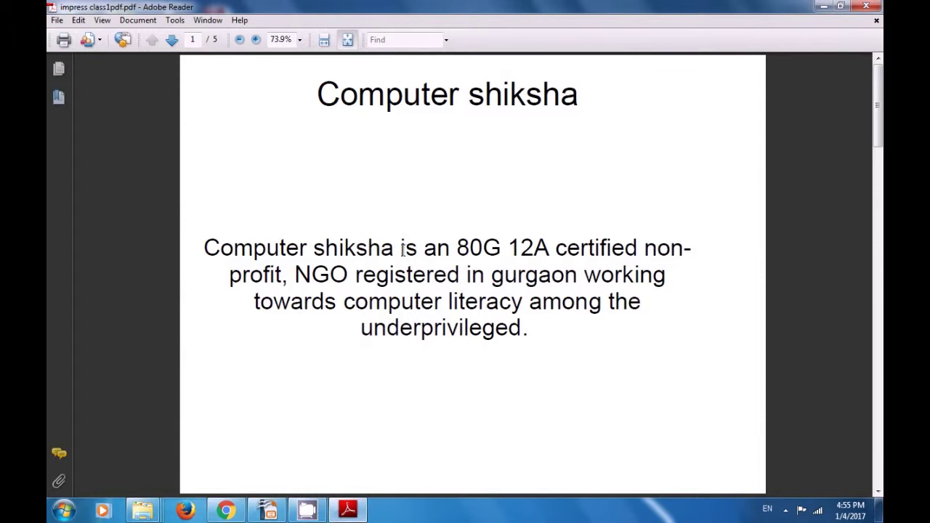
scroll(403, 251, "down", 2)
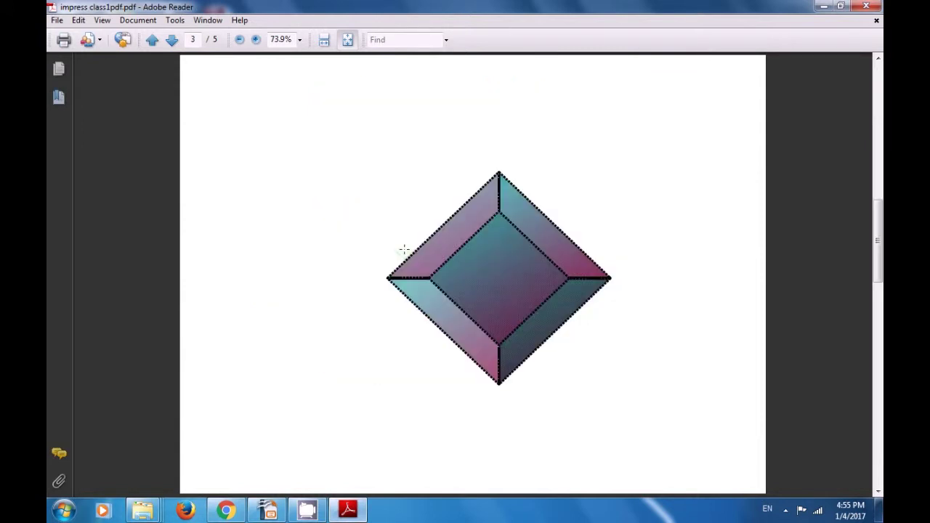
scroll(403, 250, "down", 1)
scroll(403, 249, "down", 1)
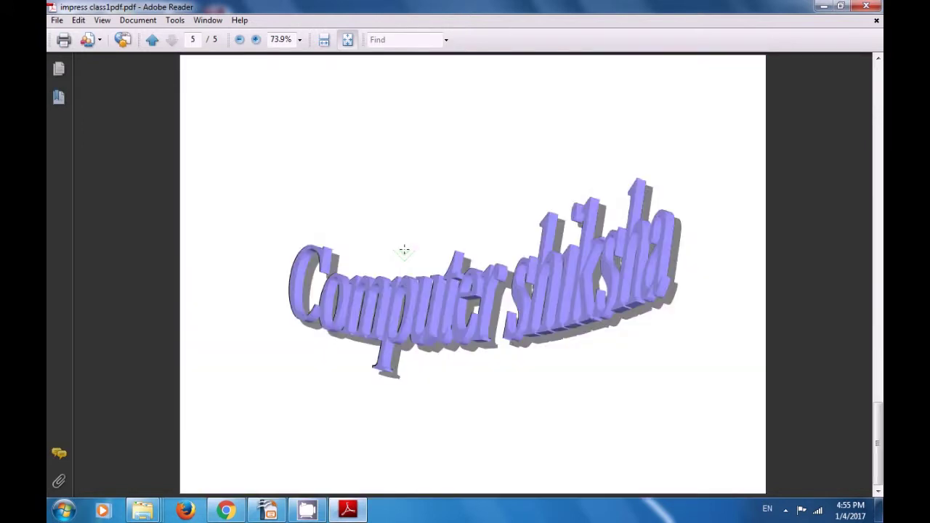
scroll(404, 250, "up", 4)
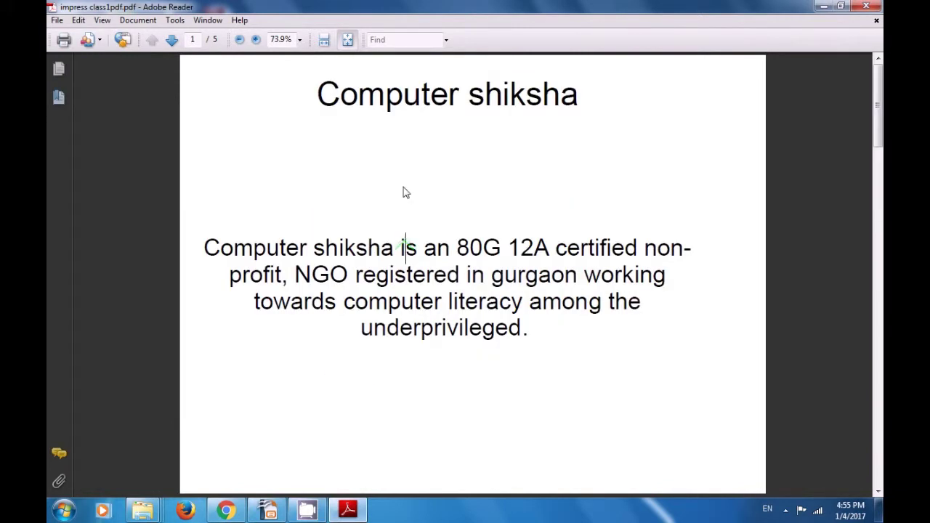
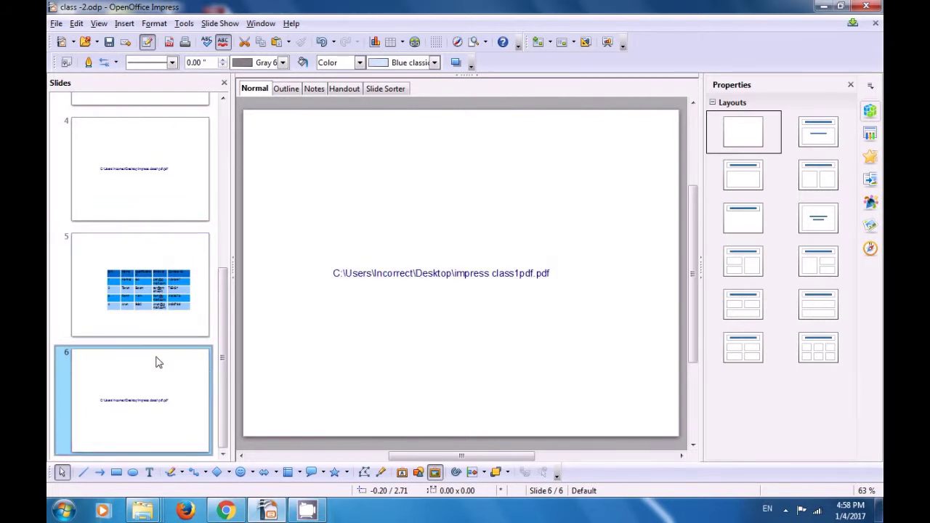
- Select slide 6 so the Untitled 1 presentation shows the impress class1pdf.pdf link slide
mouse_move(159, 363)
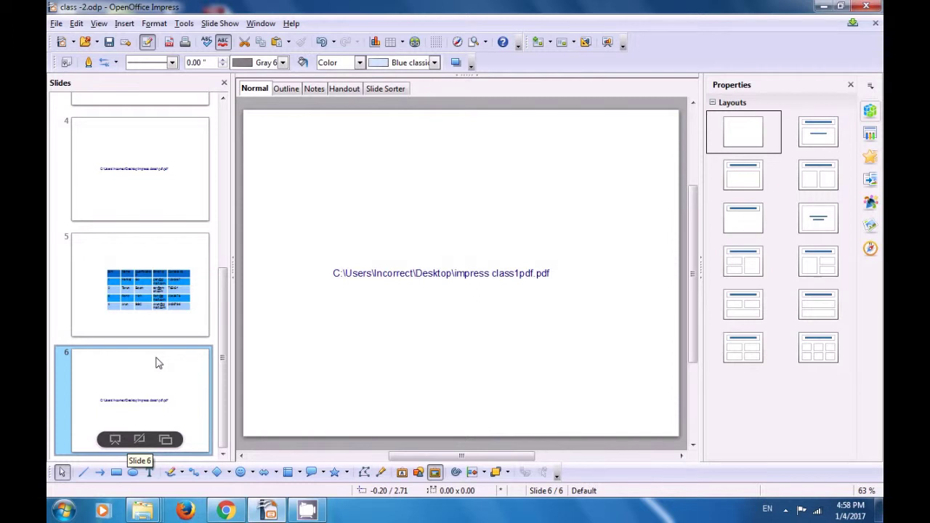
left_click(317, 329)
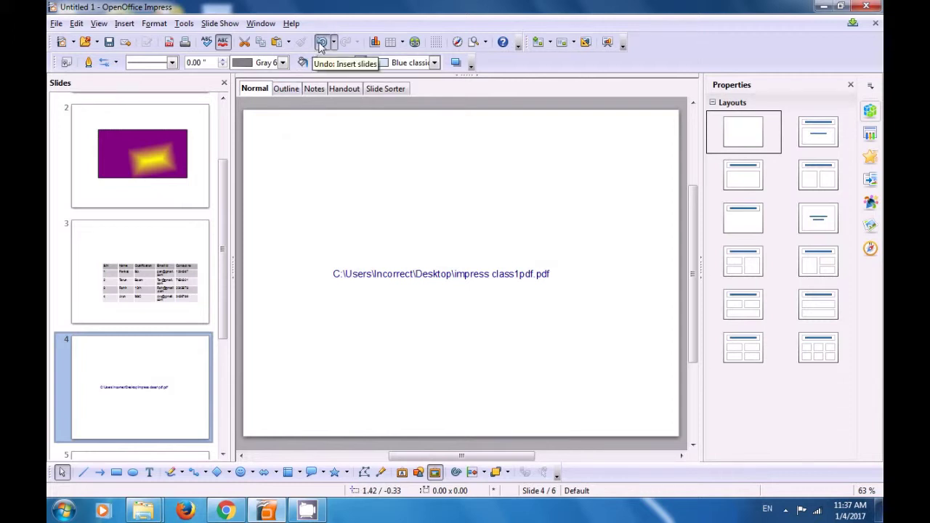
left_click(322, 42)
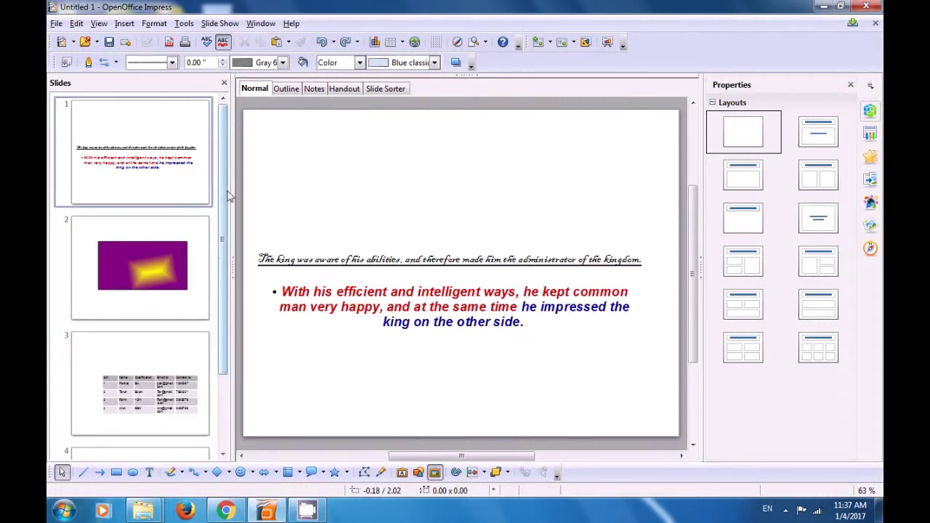
left_click_drag(227, 195, 242, 298)
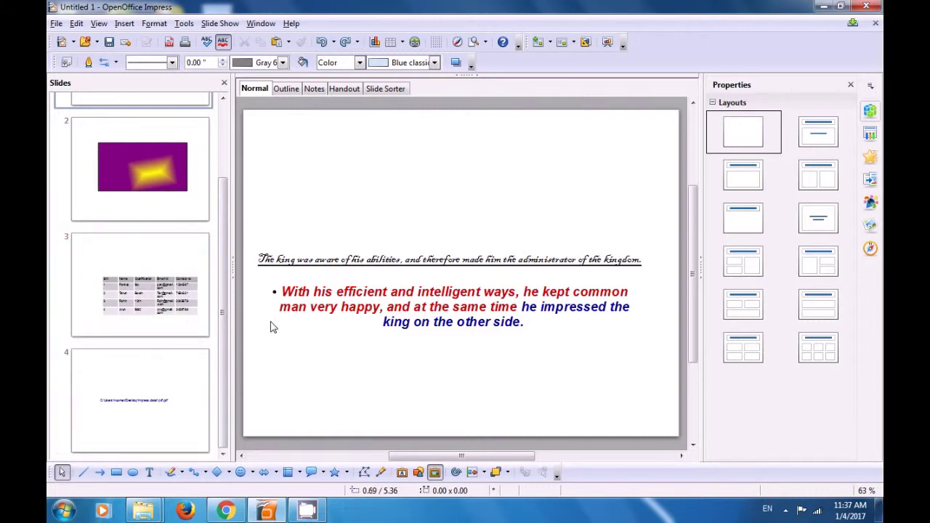
left_click(148, 324)
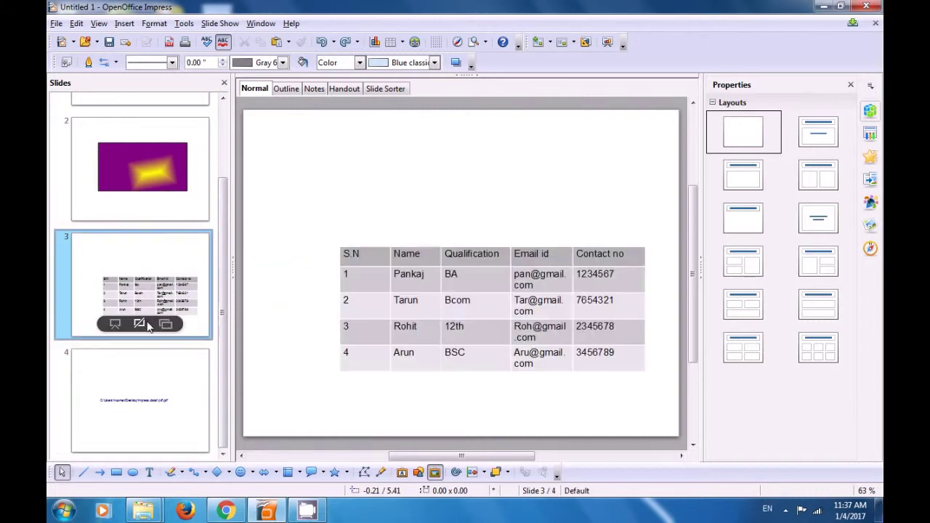
left_click(140, 360)
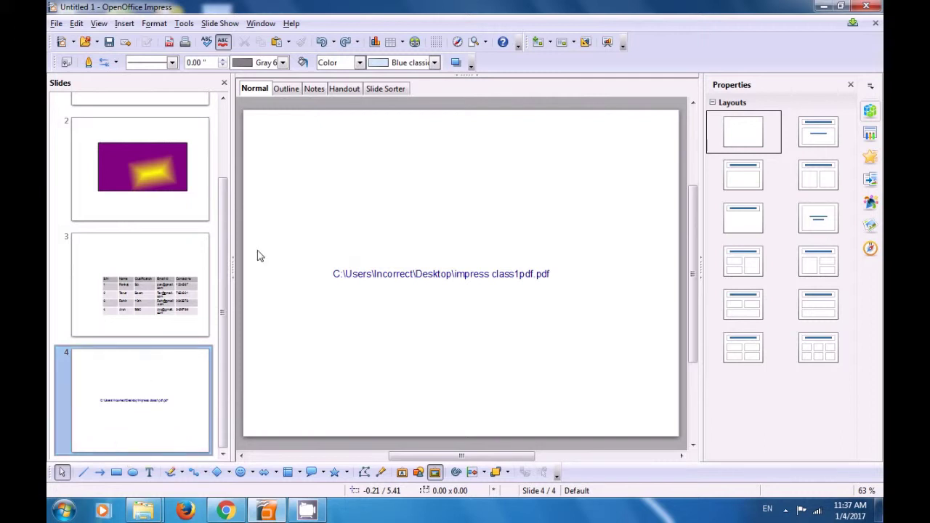
left_click(345, 42)
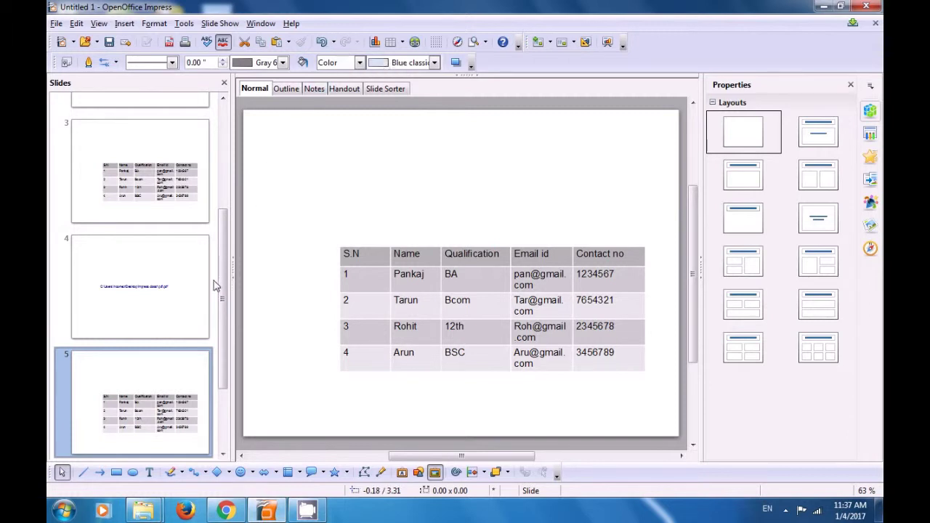
- Scroll the Slides pane and select slide 6 with the file path
left_click_drag(225, 293, 229, 374)
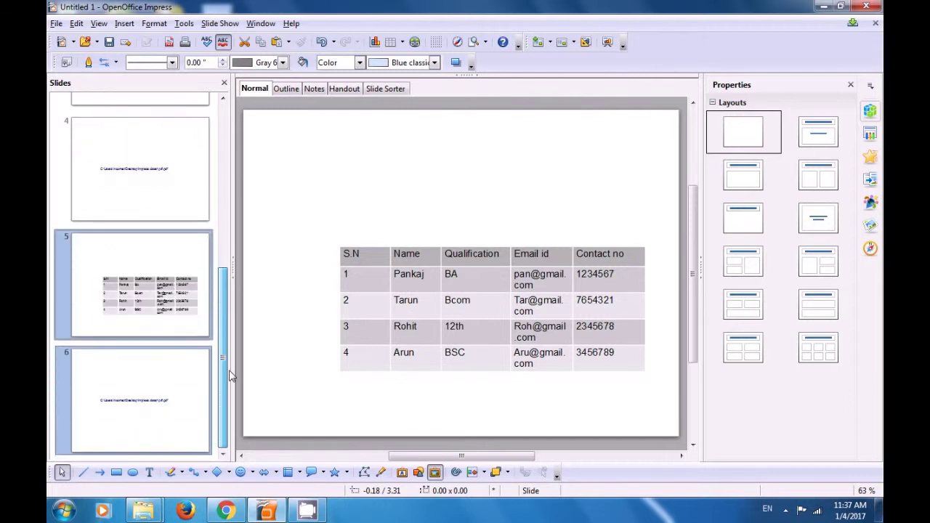
left_click(162, 401)
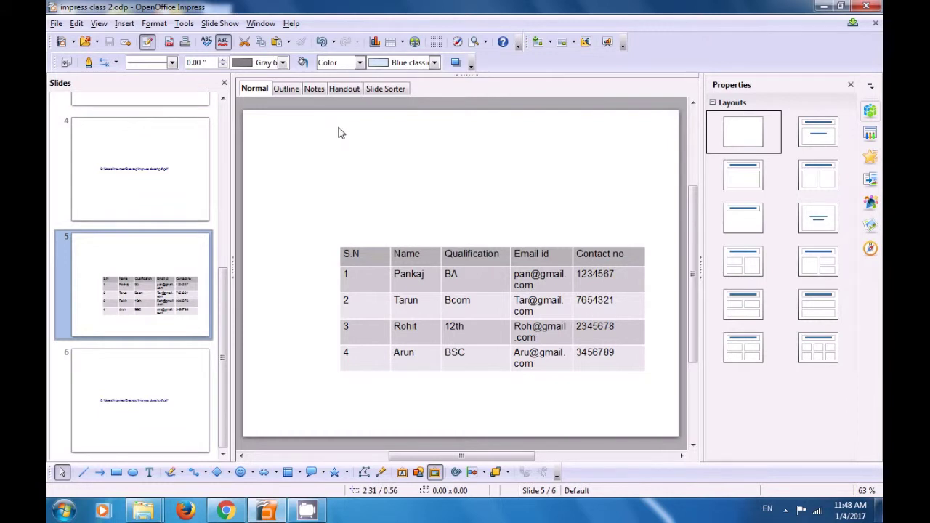
- Open the Standard toolbar's customization and uncheck the New, Copy and Paste commands
left_click(517, 46)
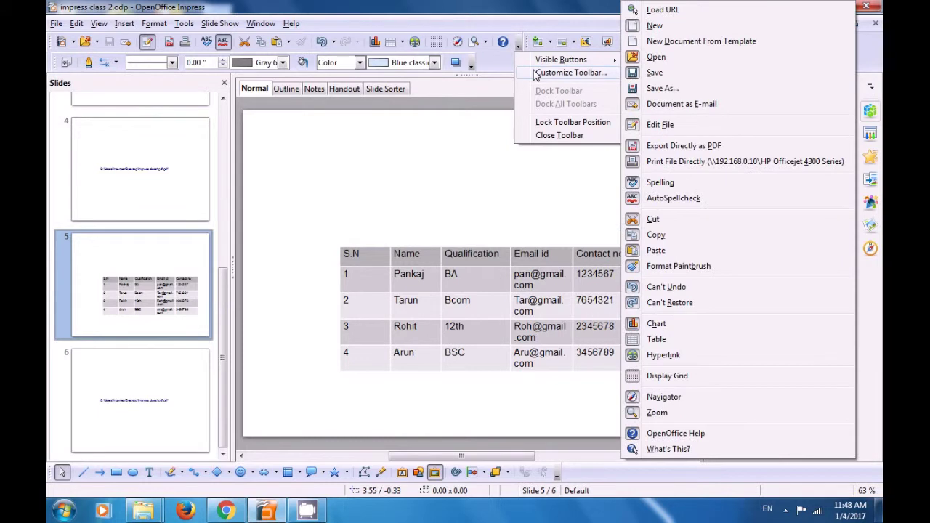
left_click(535, 75)
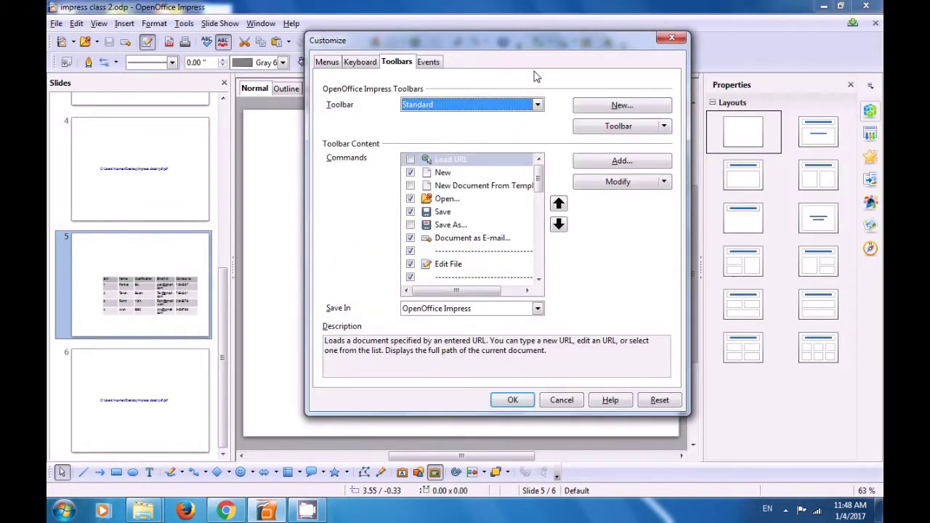
left_click(411, 172)
left_click(411, 174)
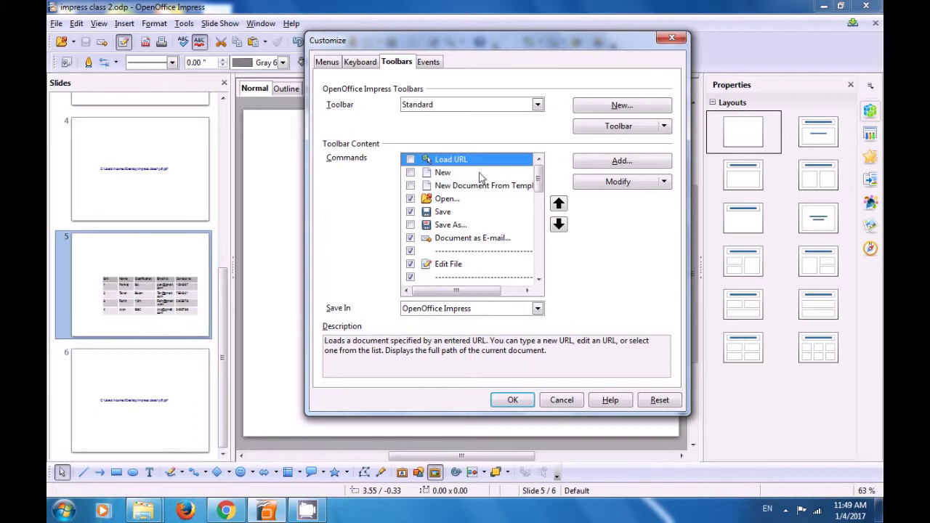
left_click_drag(539, 181, 537, 201)
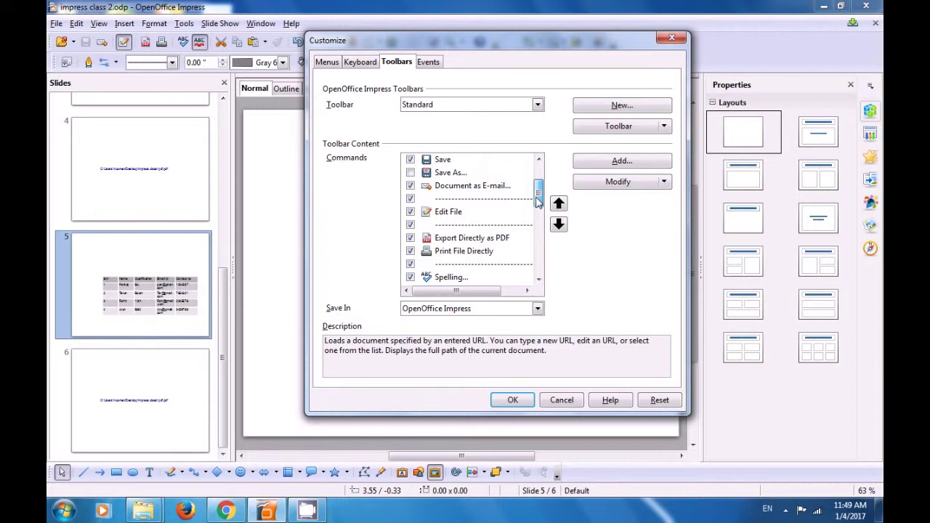
left_click_drag(537, 201, 538, 222)
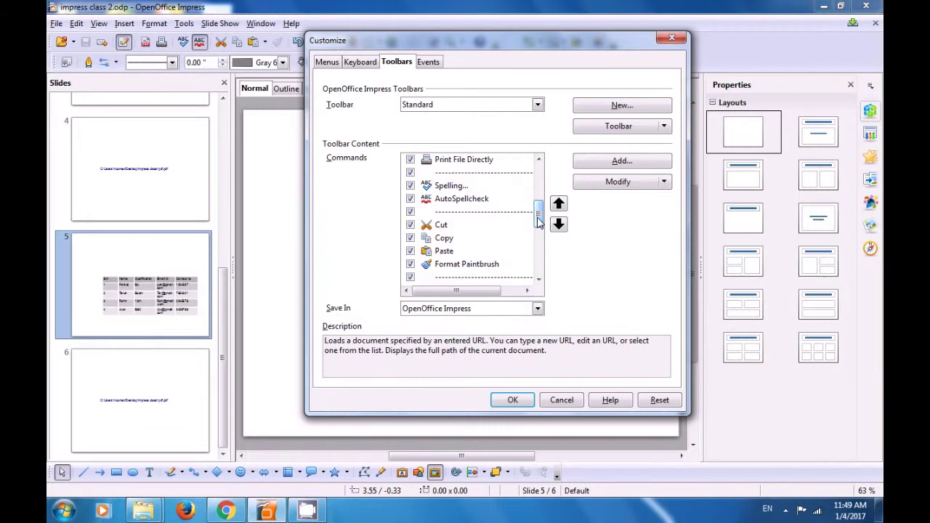
left_click(411, 239)
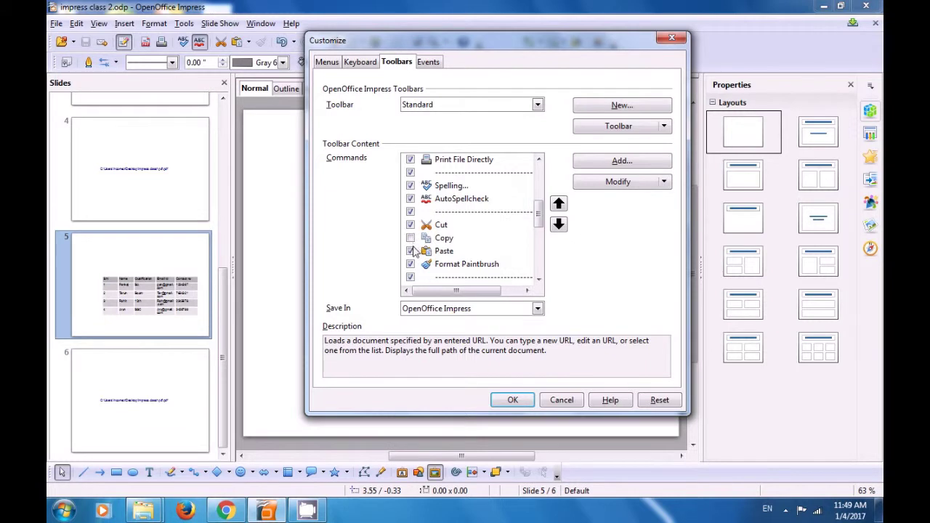
left_click(411, 251)
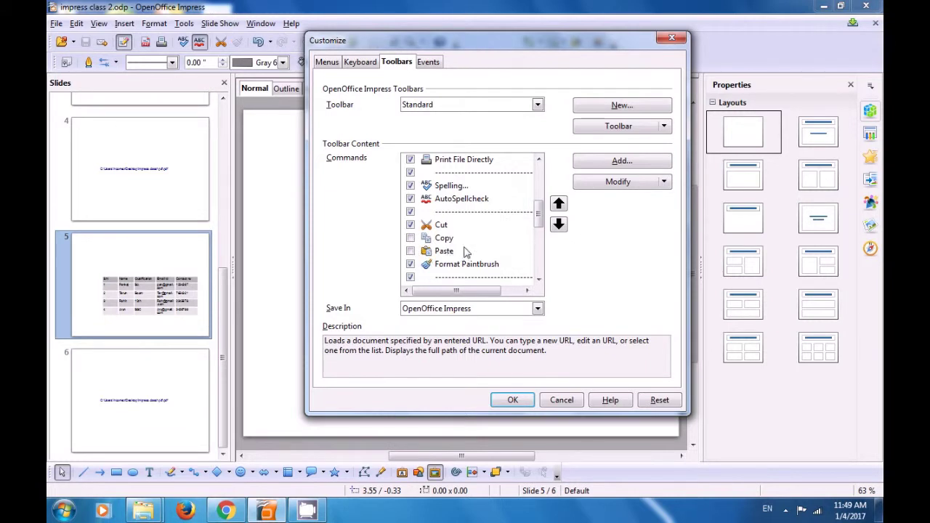
- Uncheck Undo, Redo, Hyperlink and Display Grid, then confirm the toolbar changes
left_click_drag(541, 226, 537, 234)
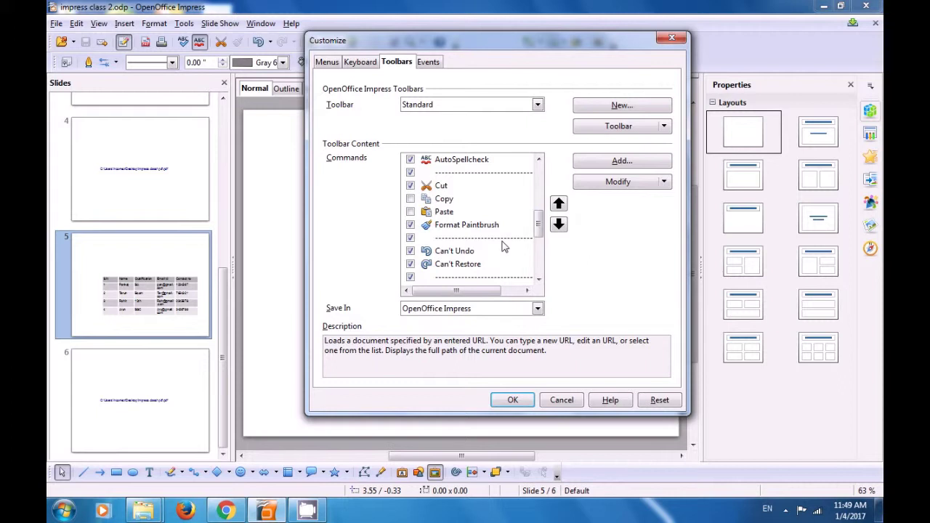
left_click(411, 252)
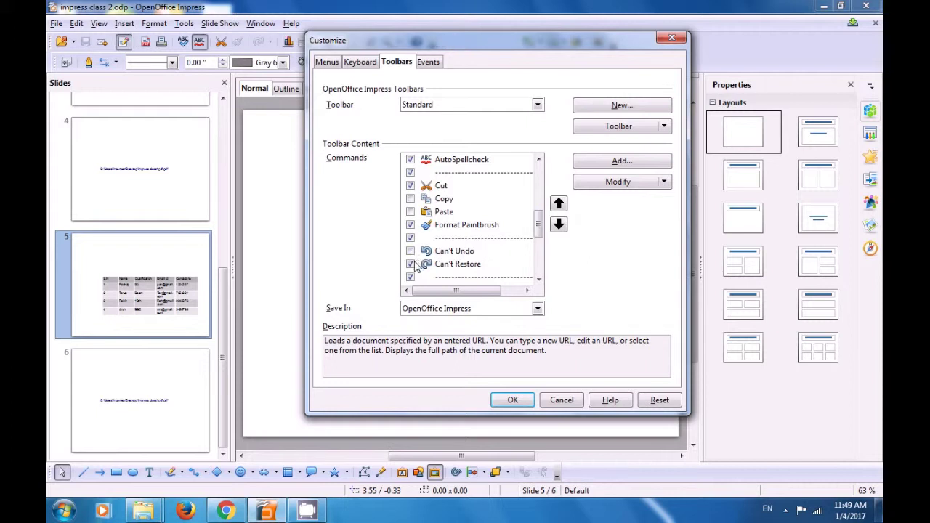
left_click(411, 264)
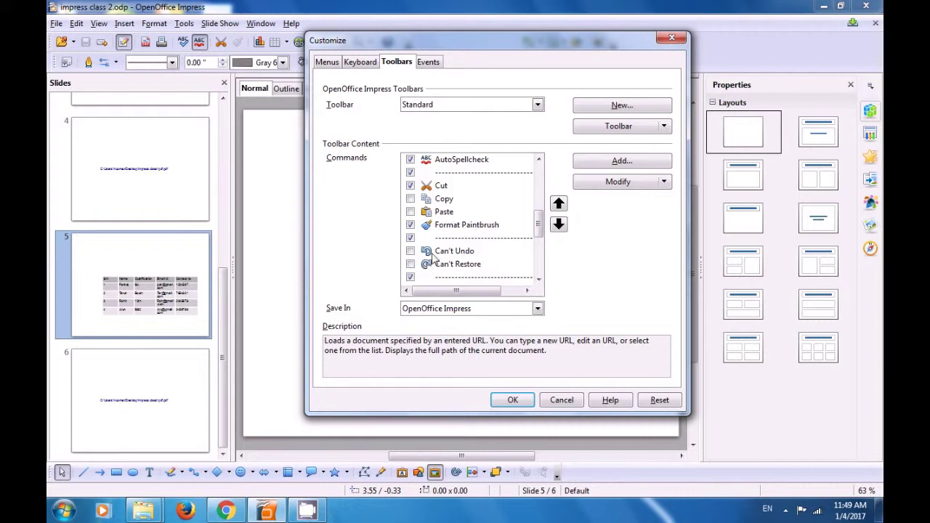
left_click_drag(537, 239, 538, 252)
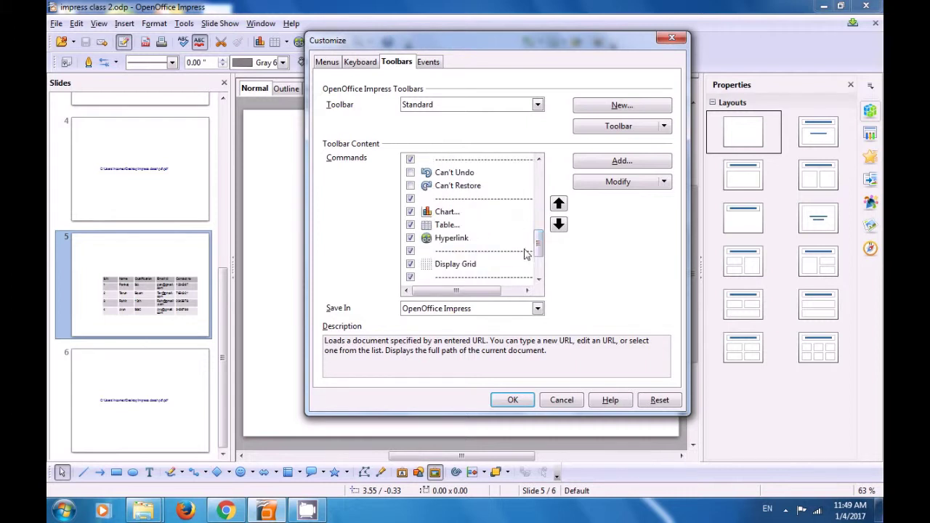
left_click(410, 238)
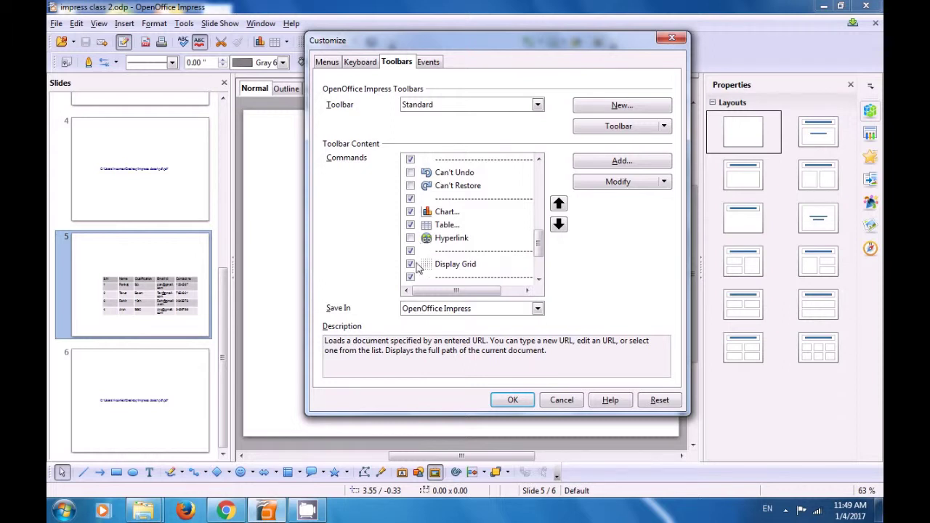
left_click(411, 266)
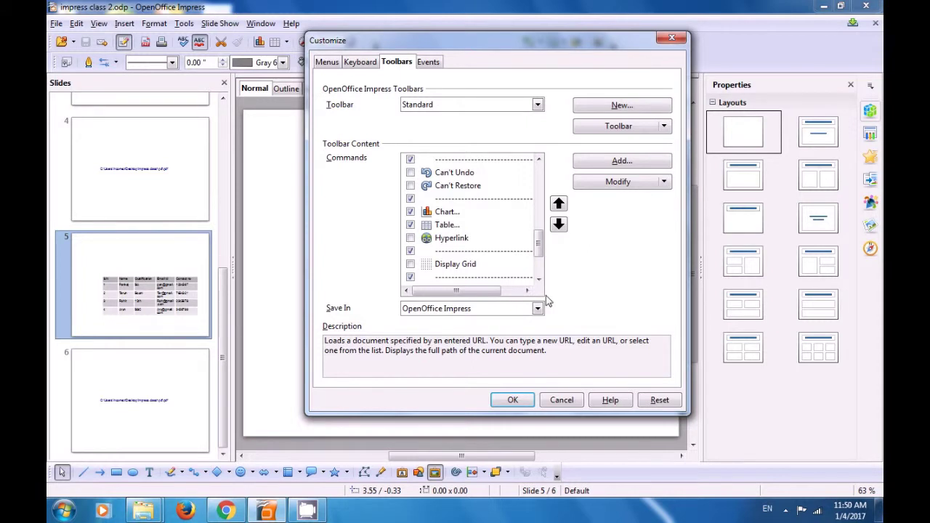
left_click(513, 401)
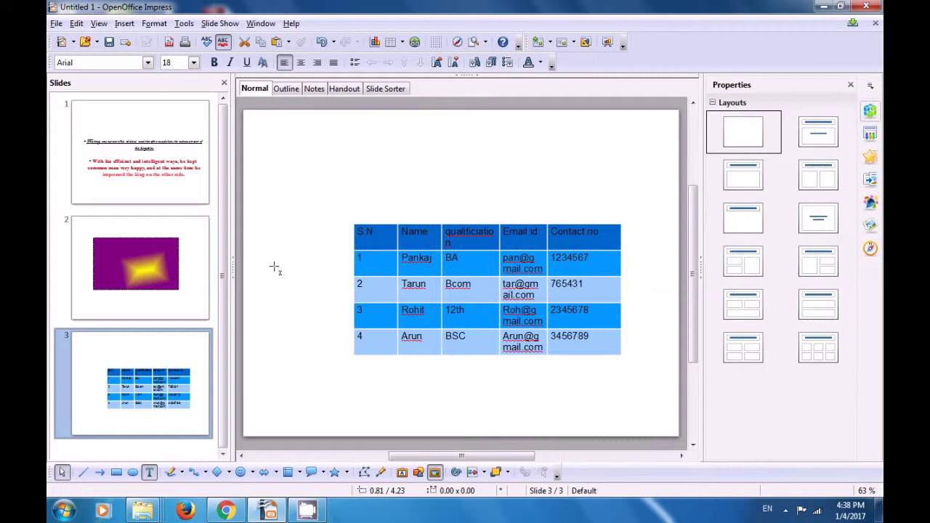
- Start saving the untitled three-slide presentation from the Standard toolbar's Save button
left_click(108, 42)
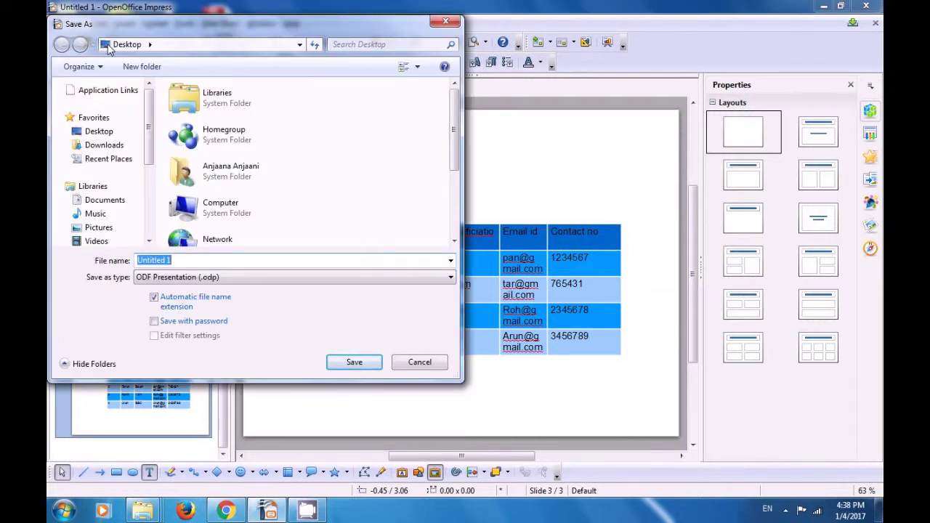
- Save the presentation to the Desktop as 'class -2' in ODF Presentation (.odp) format
left_click(149, 45)
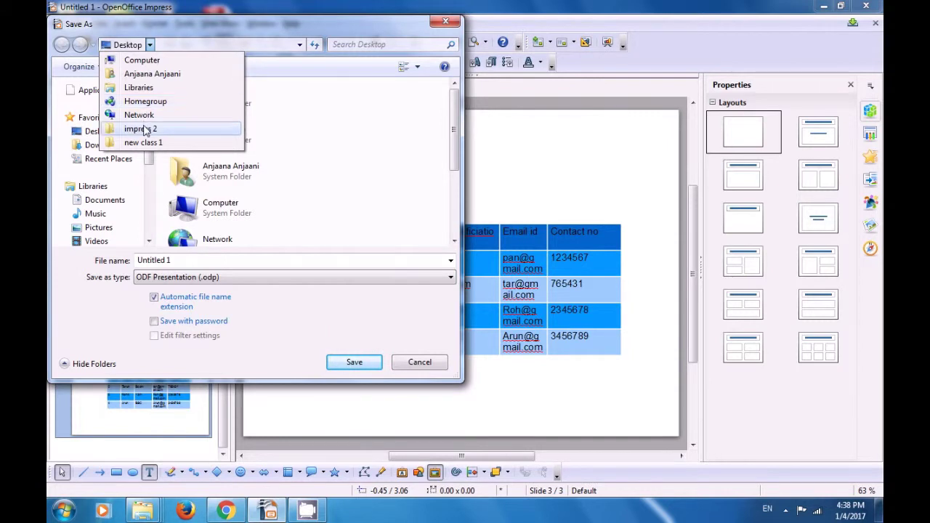
left_click(297, 135)
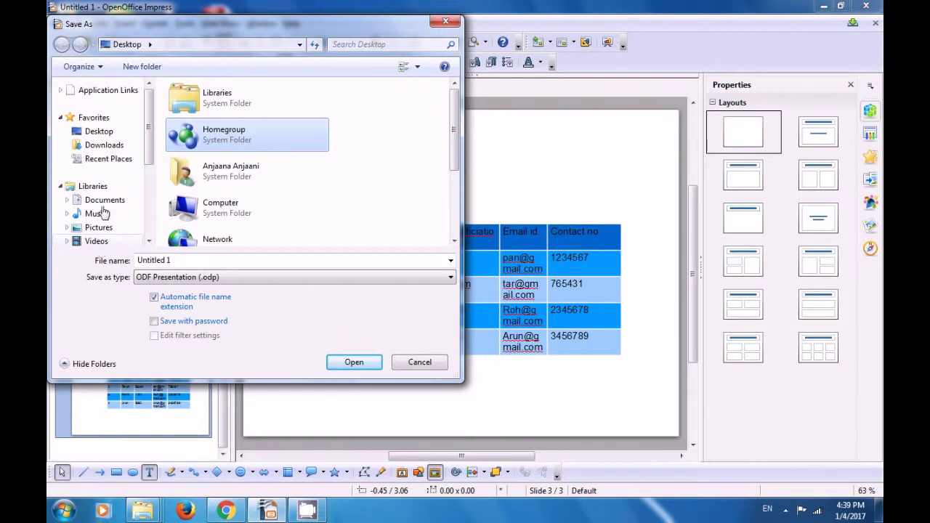
left_click(100, 131)
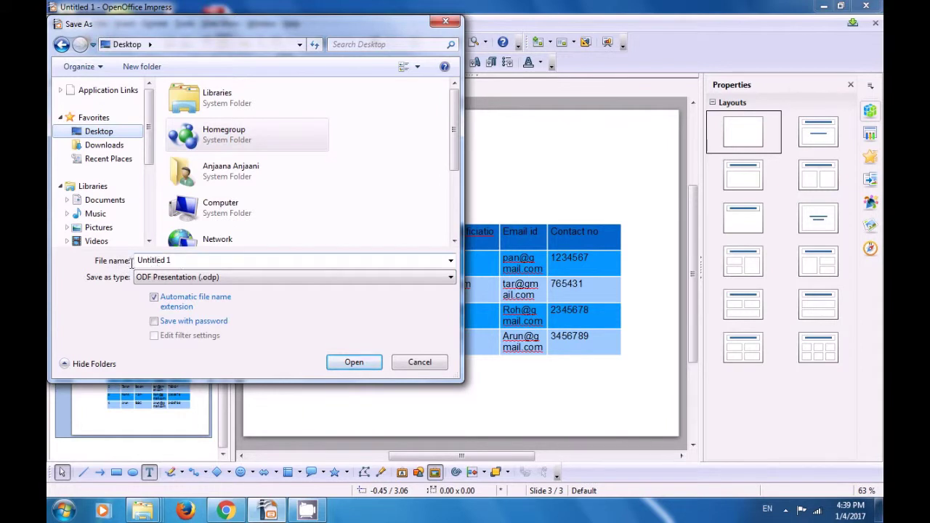
left_click(180, 261)
key("BackSpace")
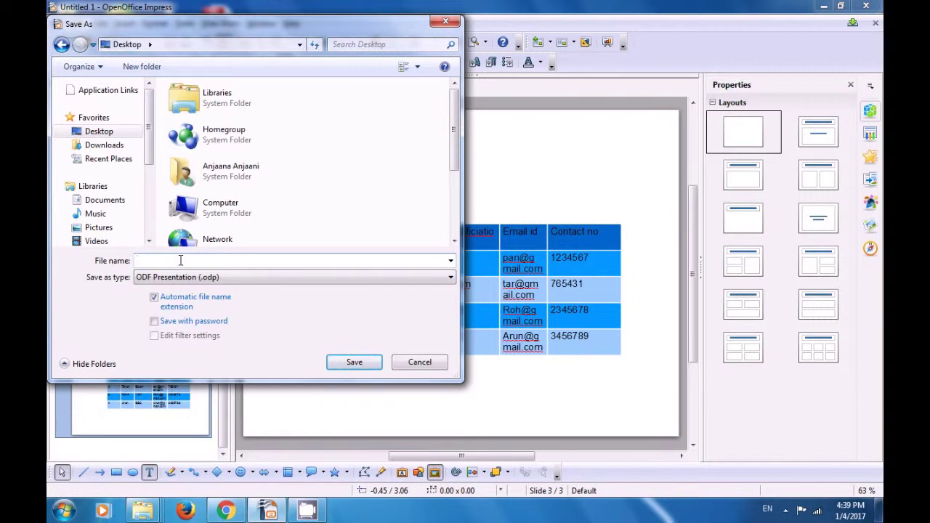
type("class 02")
key("BackSpace")
key("BackSpace")
type("-2")
left_click(348, 364)
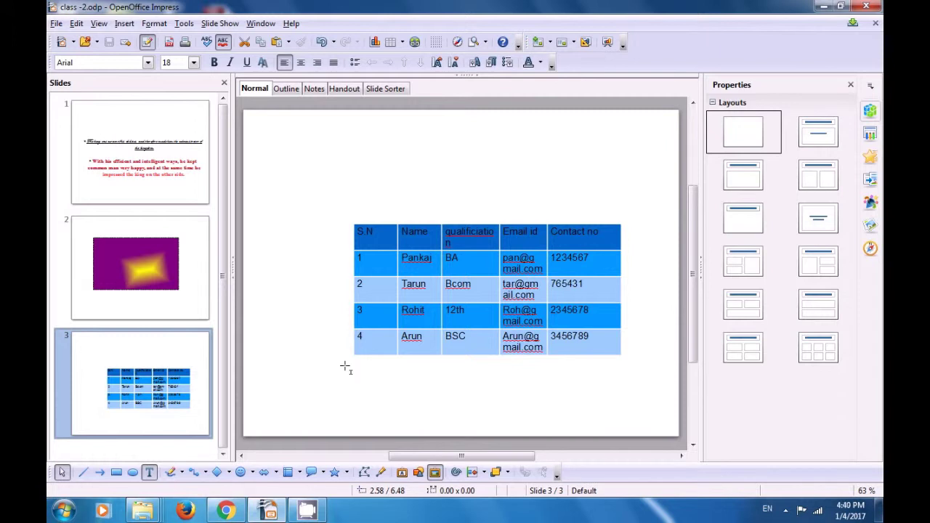
left_click(824, 7)
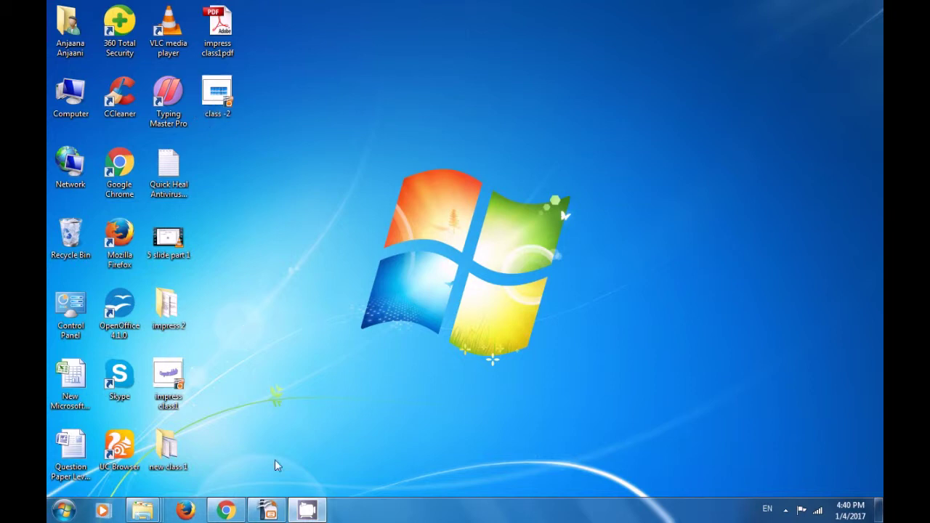
left_click(280, 512)
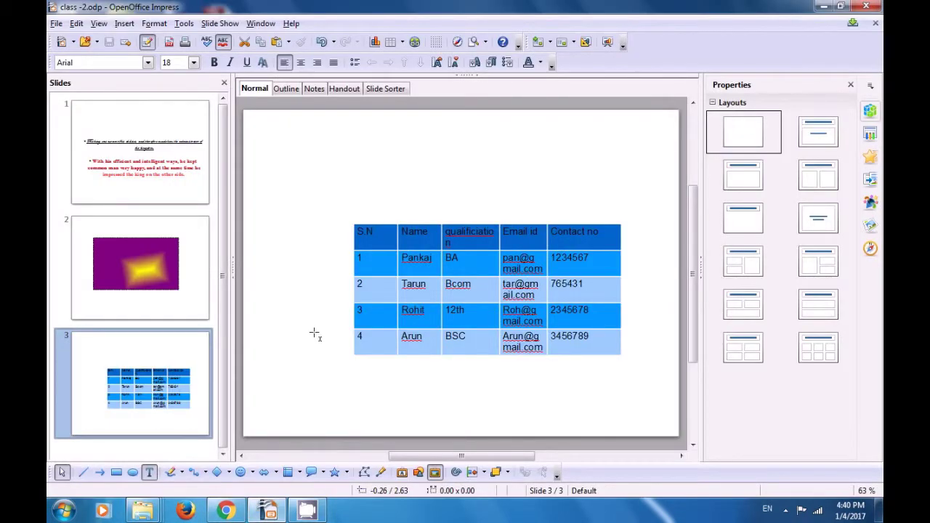